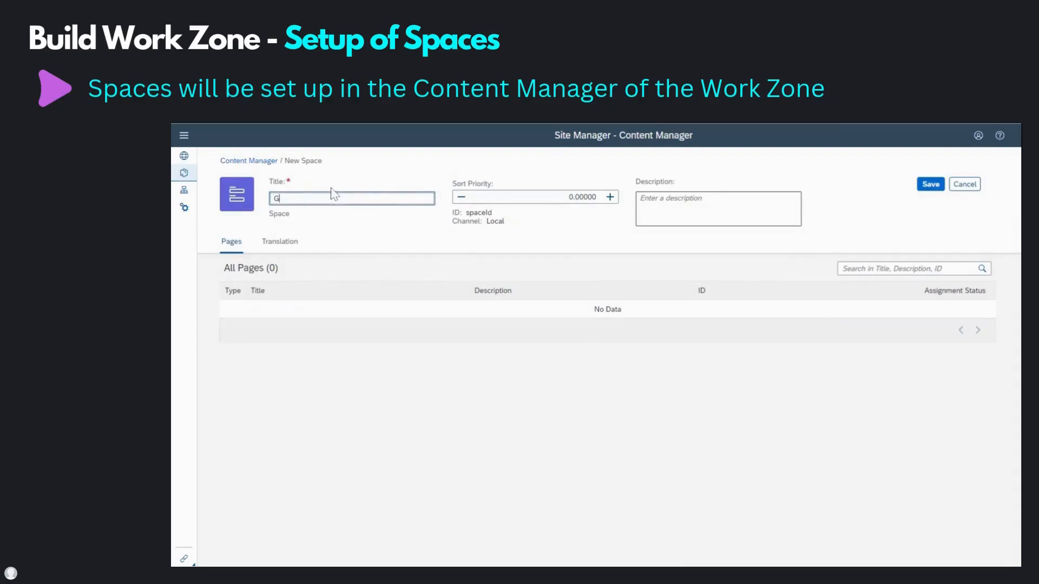
Title the new space Goods Movement and save it.
type("oods Movement")
left_click(931, 185)
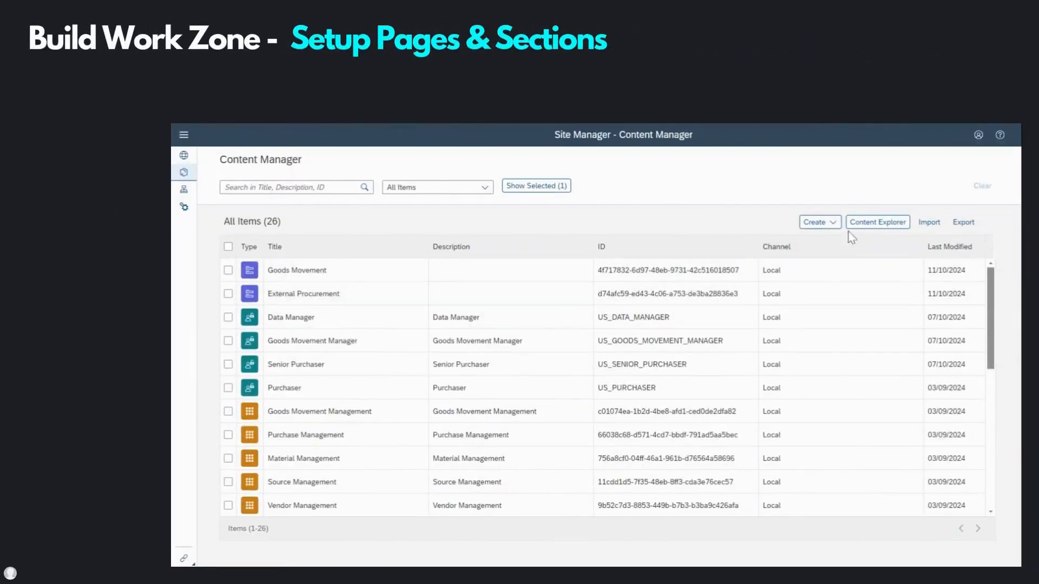
Create a new page in the Content Manager with the title Data Management.
left_click(823, 223)
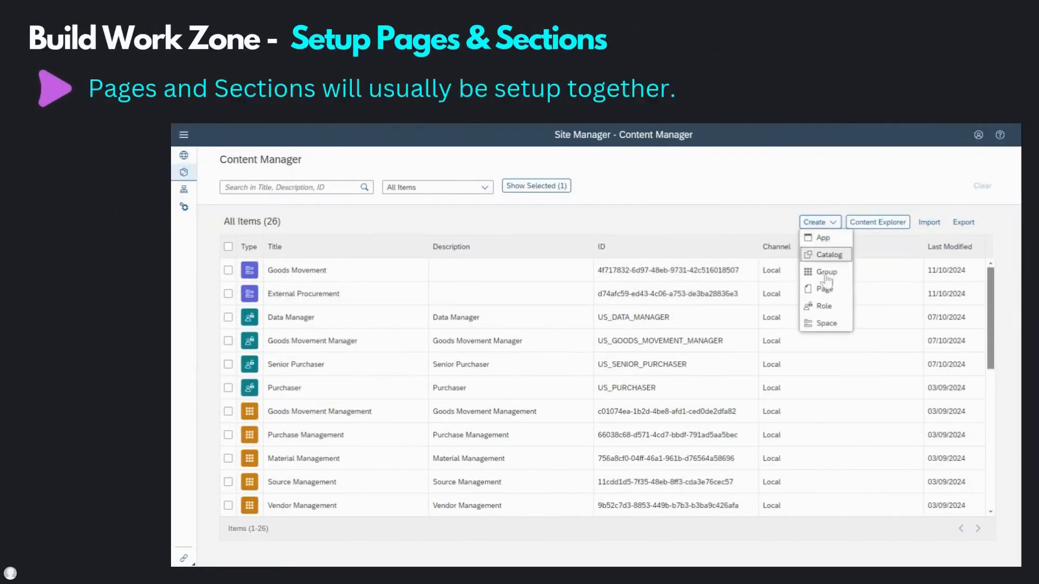
left_click(820, 291)
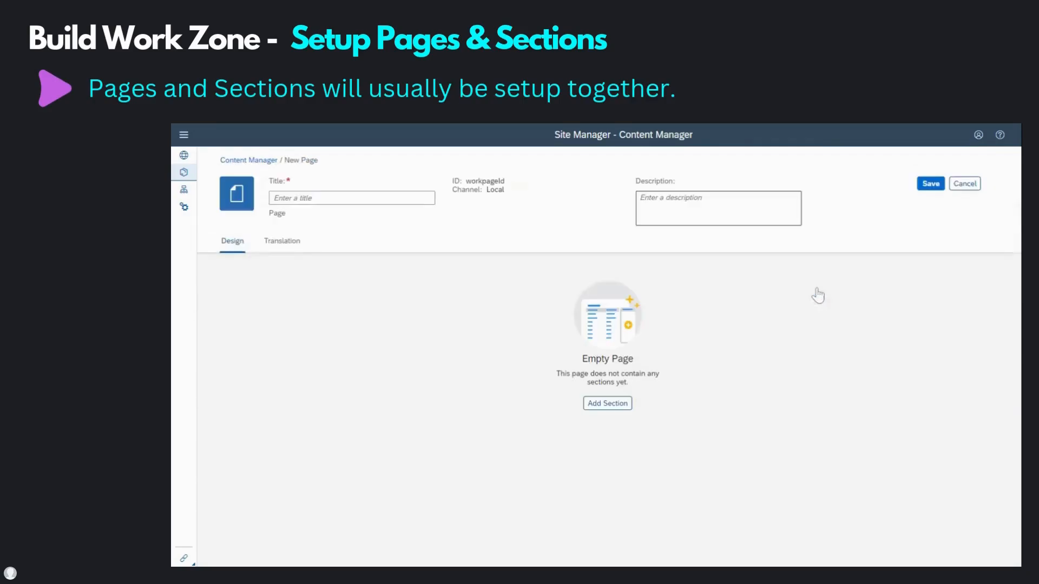
left_click(432, 201)
type("Data")
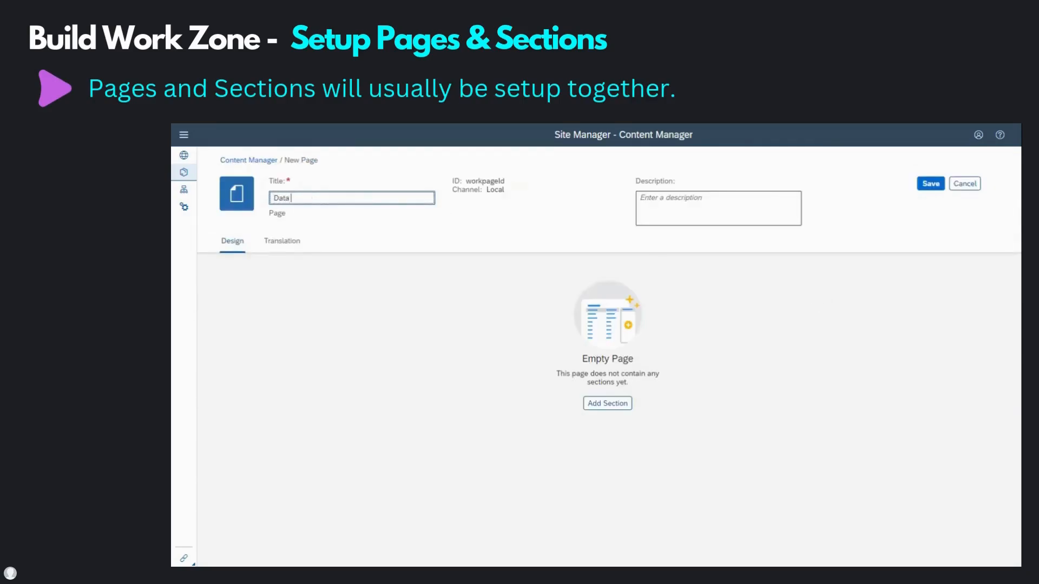
type(" Management")
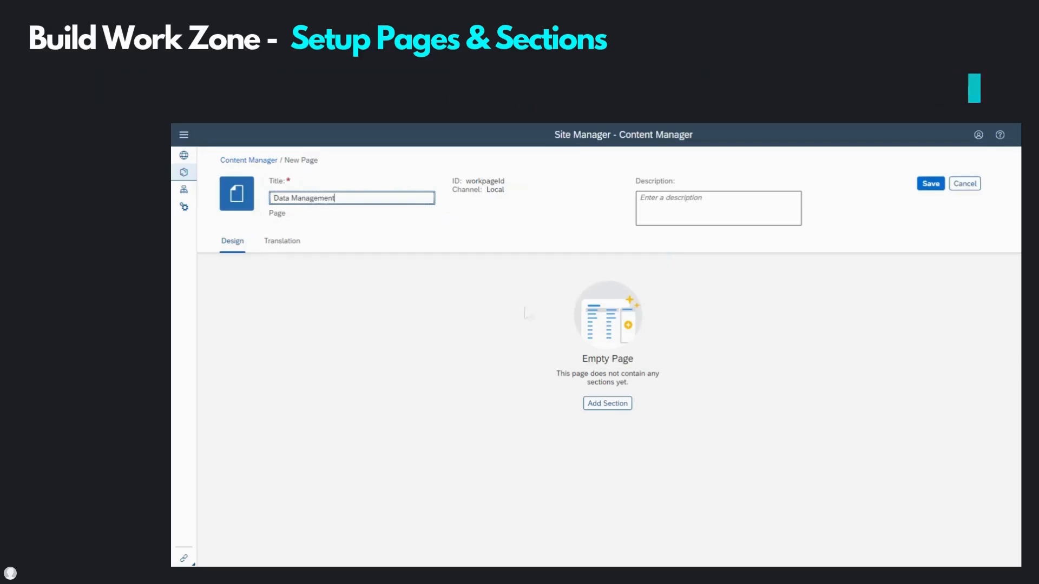
Add a first section titled Vendor to the Data Management page.
left_click(612, 405)
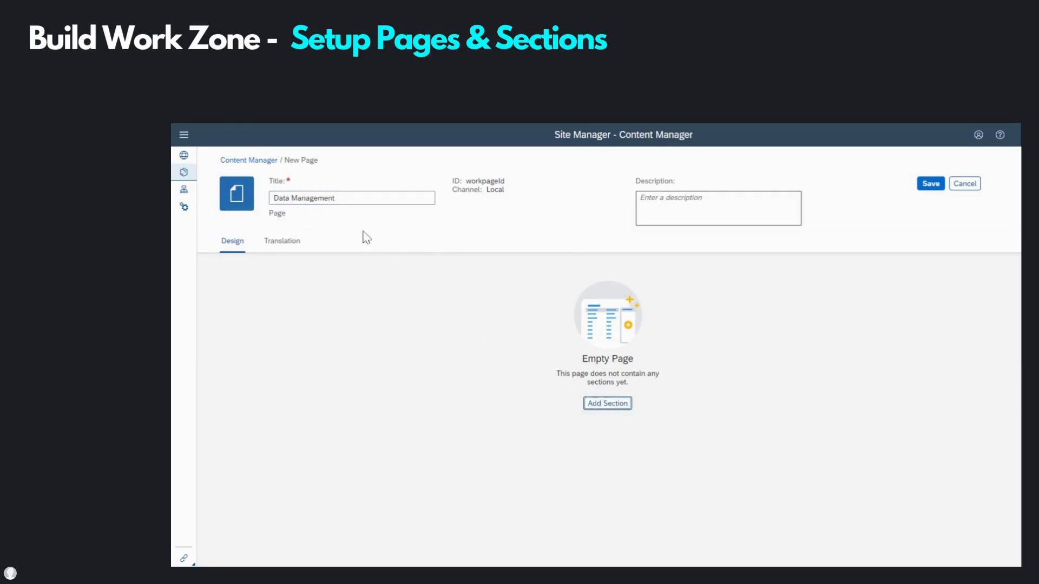
left_click(608, 405)
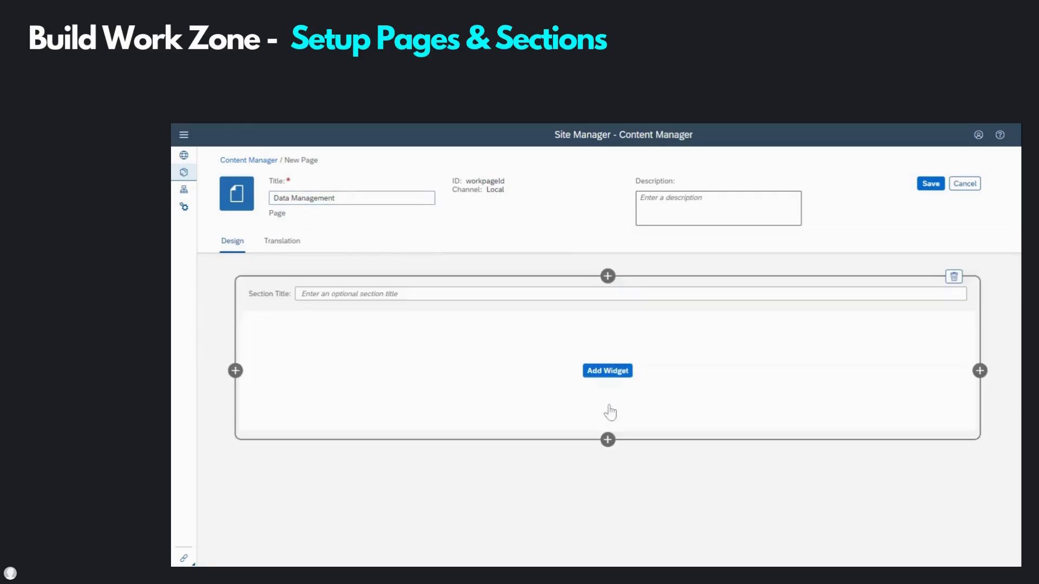
type("Ver")
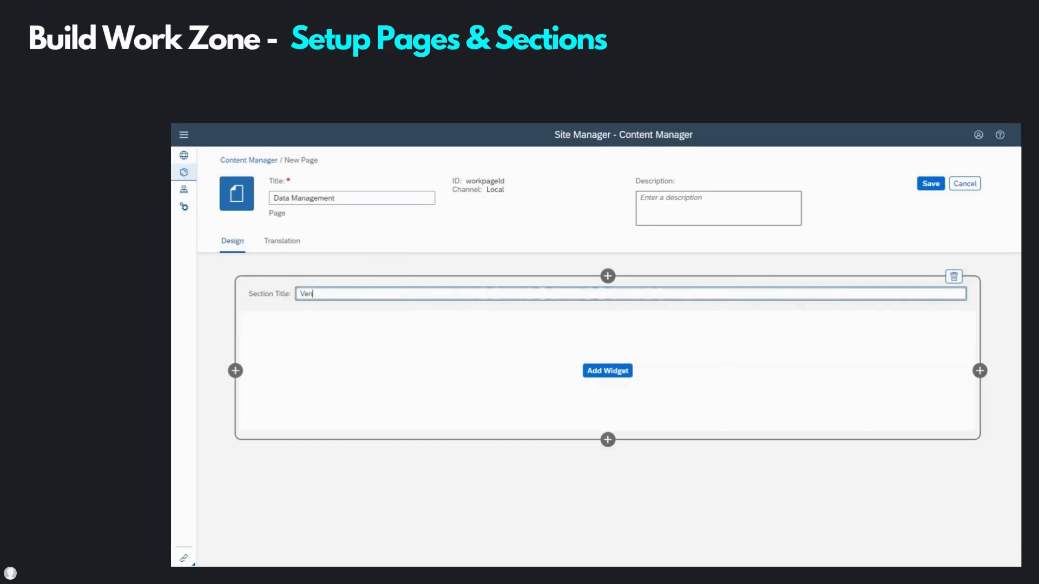
type("dor")
Add sections titled Source Management and Material Management below the Vendor section, and save the page.
left_click(608, 439)
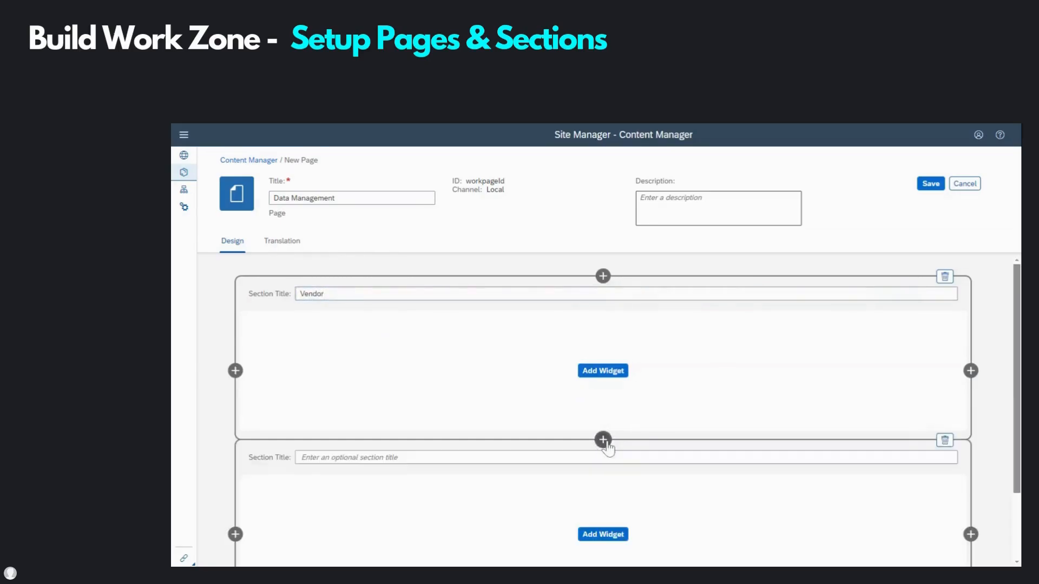
type("Source Management")
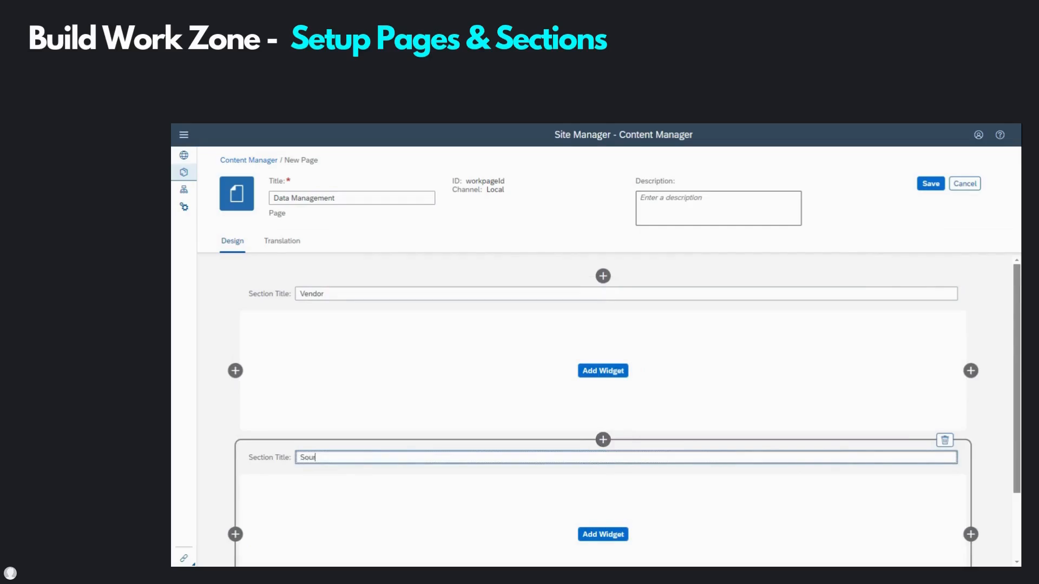
scroll(677, 505, "down", 2)
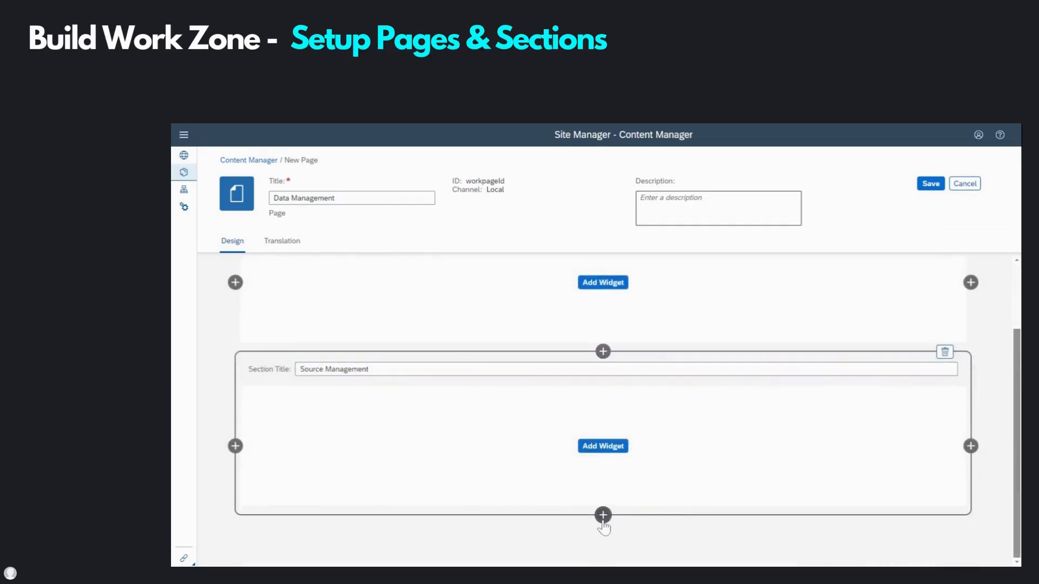
left_click(603, 516)
left_click(381, 427)
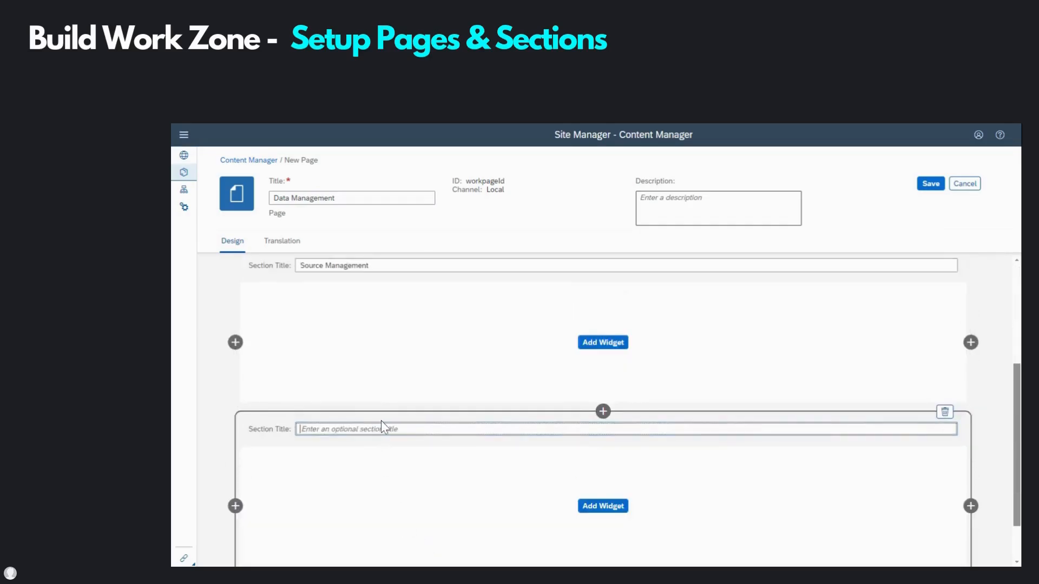
type("Material Management")
left_click(931, 184)
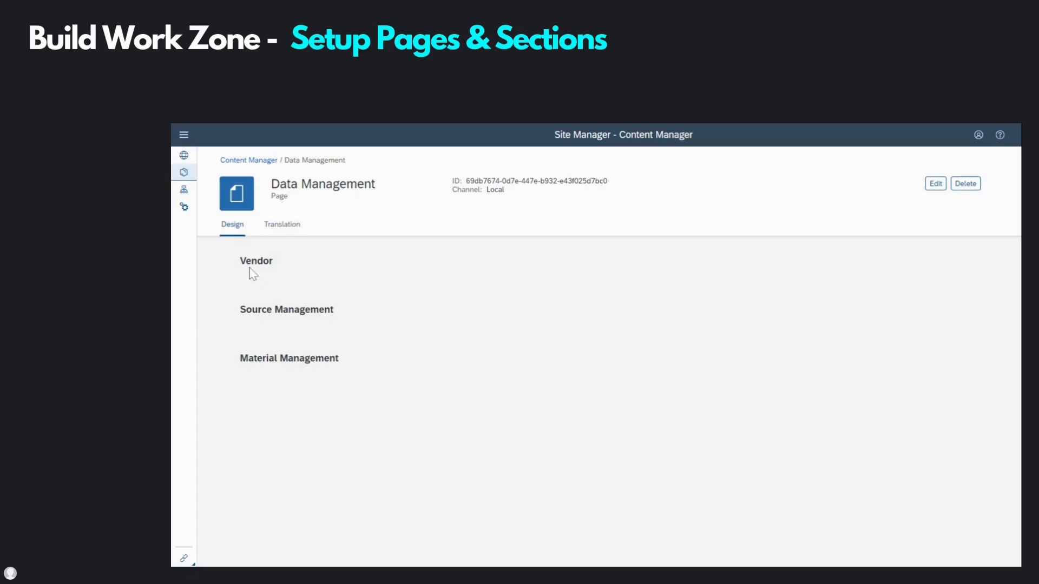
Return to the Content Manager and create another page with the title Order Processing.
left_click(250, 162)
left_click(820, 222)
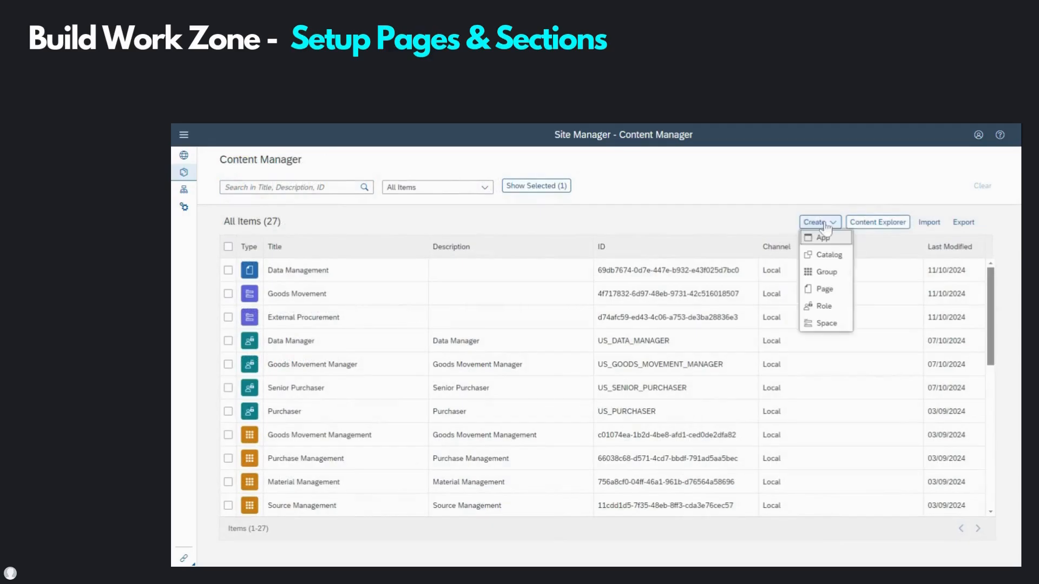
left_click(825, 289)
type("Or")
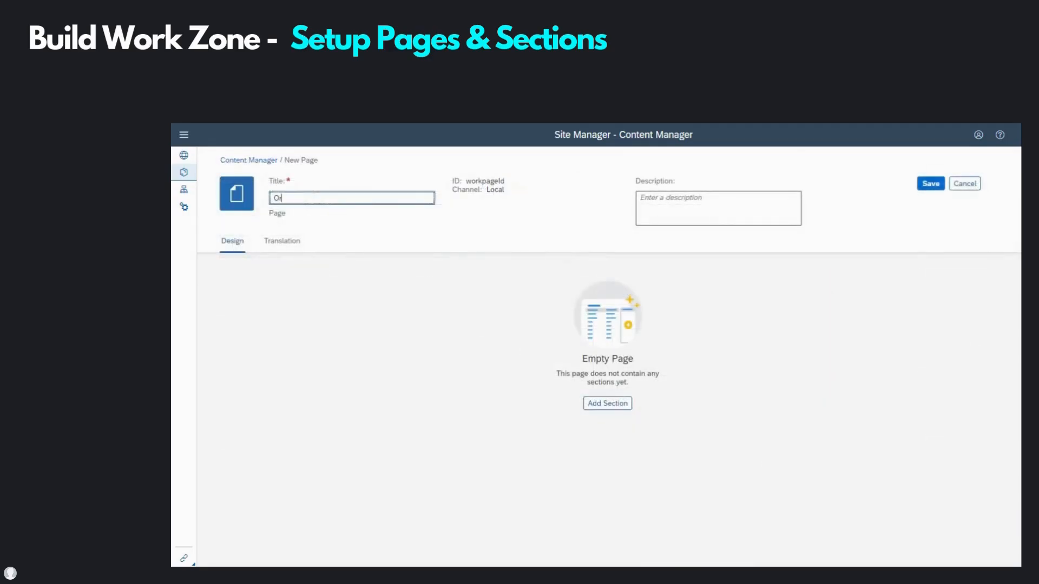
type("der Processing")
Add a section titled Purchase to the Order Processing page and save the page.
left_click(617, 406)
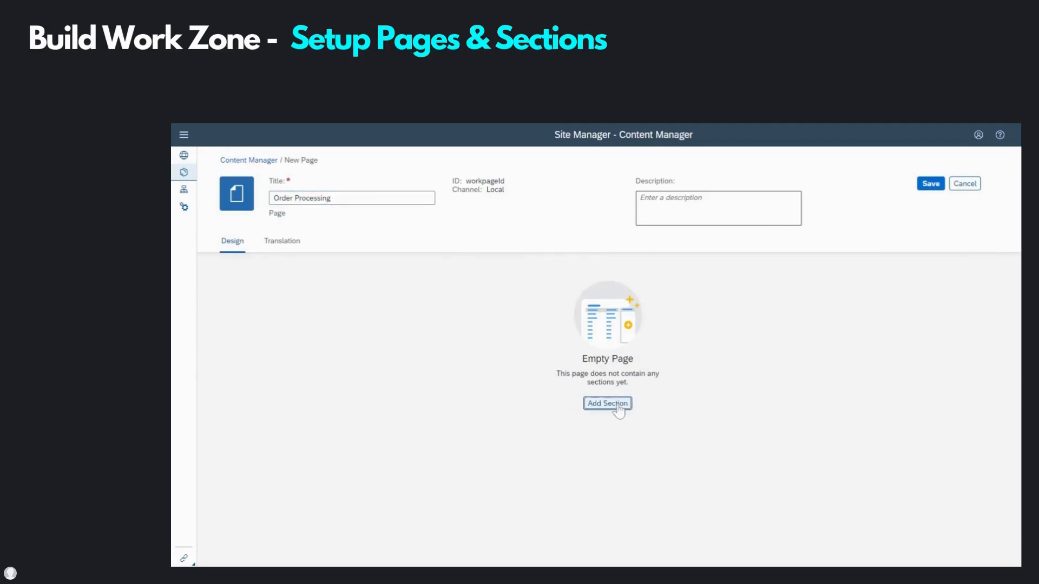
left_click(617, 407)
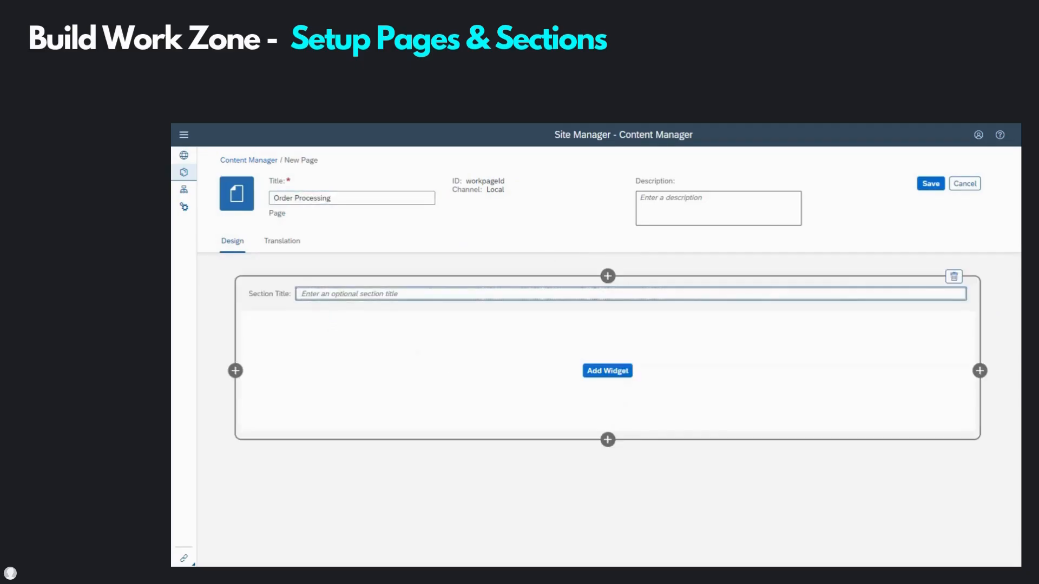
type("Purchase")
left_click(930, 184)
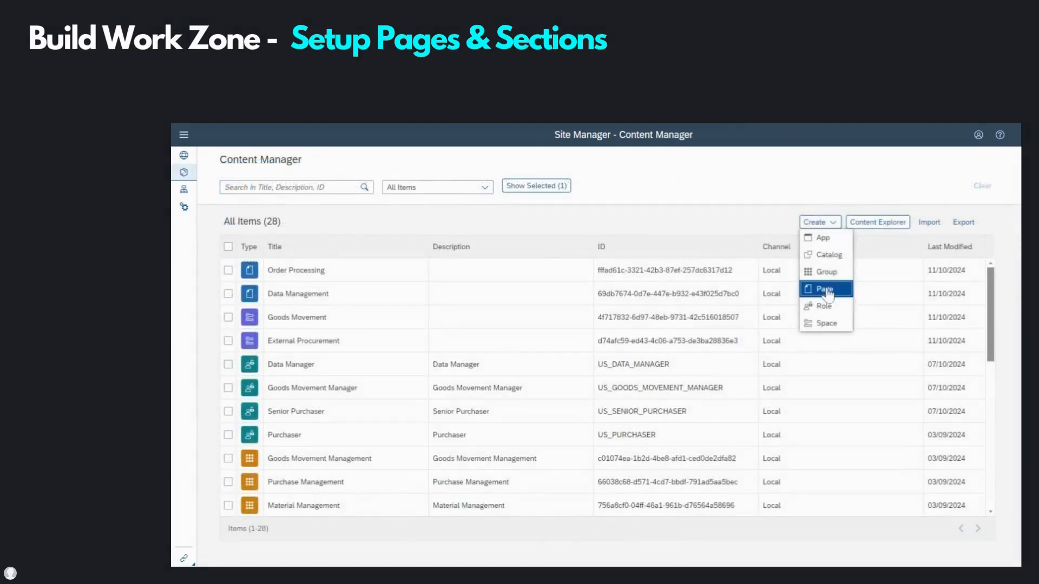
Create a third page with the title Movements.
left_click(825, 288)
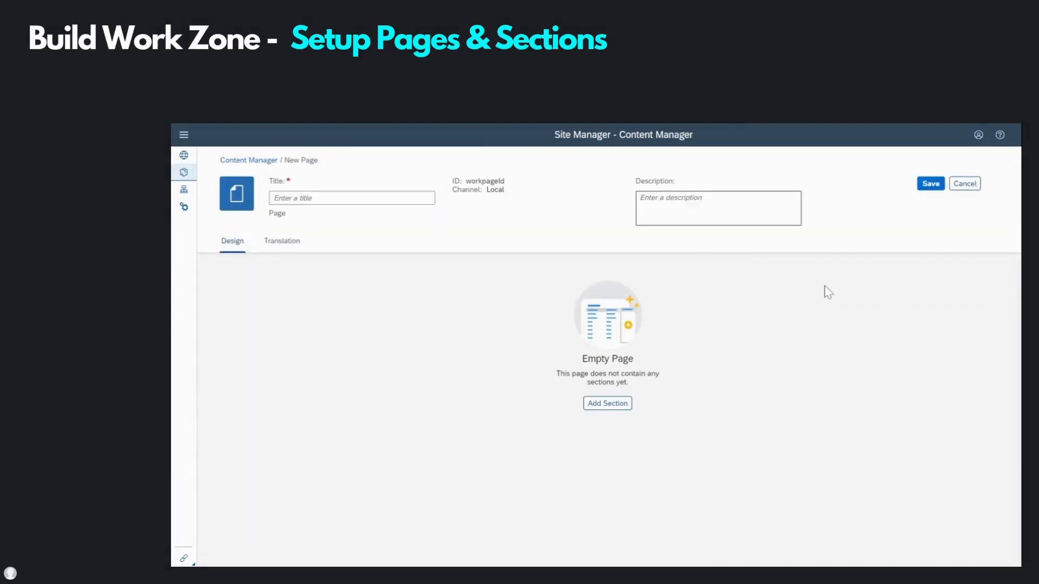
left_click(325, 198)
type("Movements")
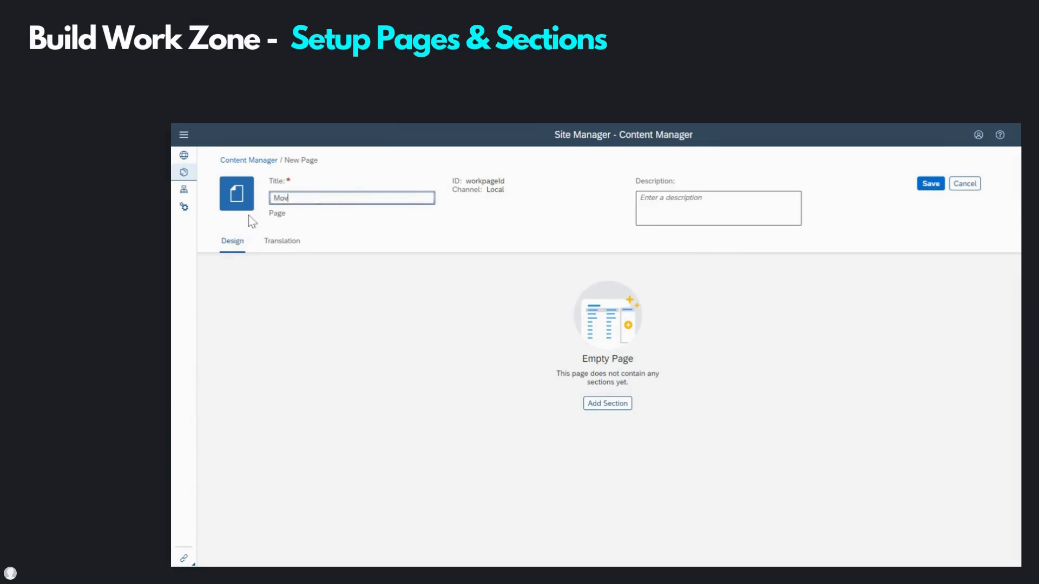
Add a section titled External Procurement to the Movements page and save the page.
left_click(603, 410)
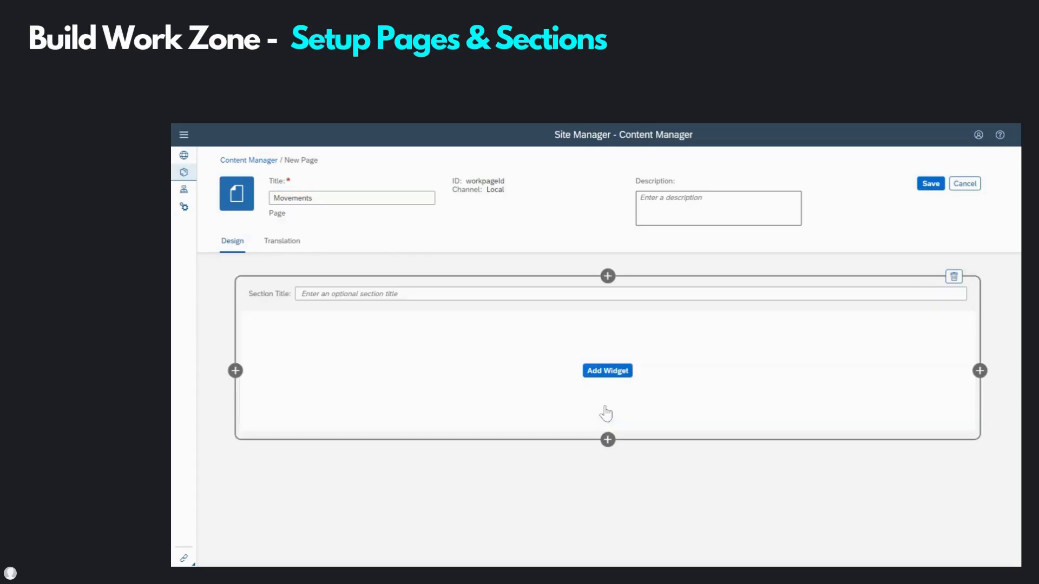
left_click(320, 294)
type("External Procurement")
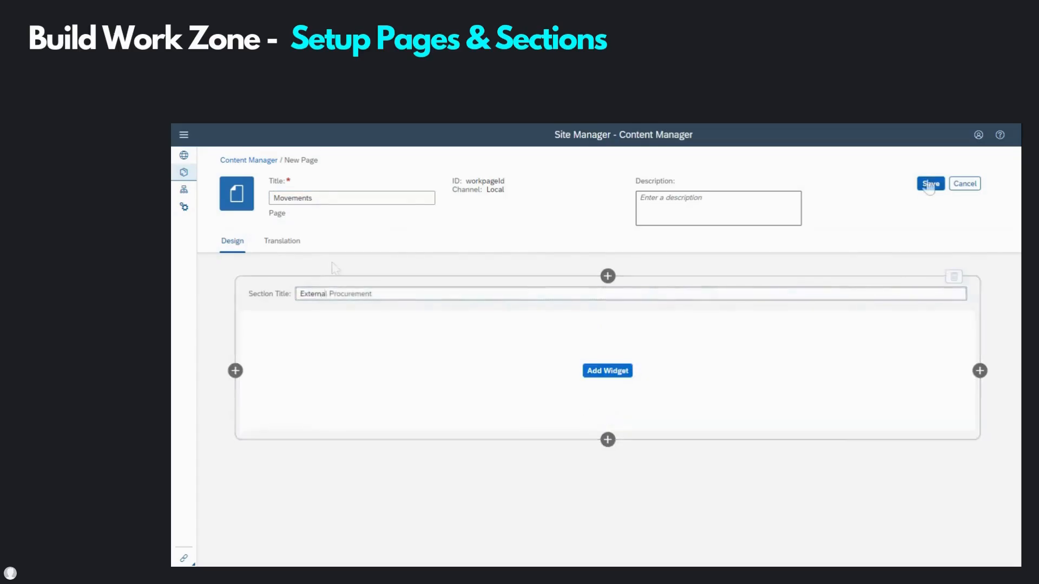
left_click(927, 184)
Edit the External Procurement space to assign the Data Management and Order Processing pages to it, and save.
left_click(248, 160)
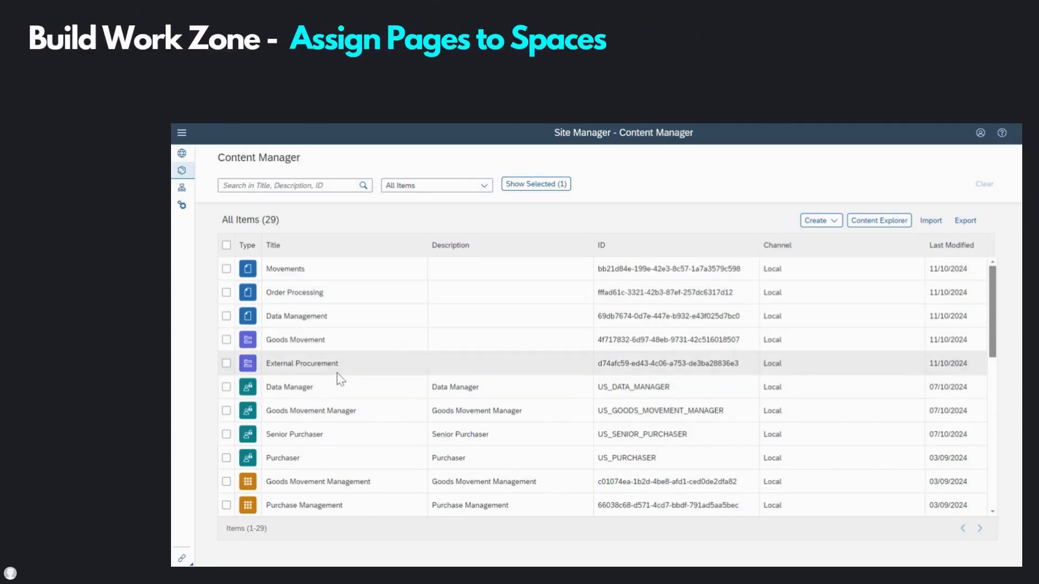
left_click(304, 366)
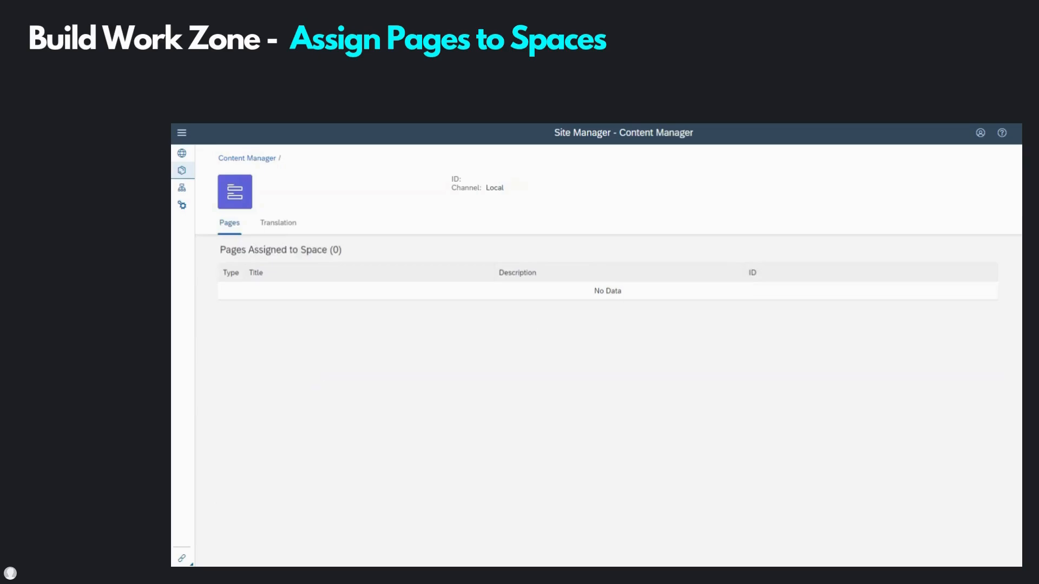
left_click(933, 181)
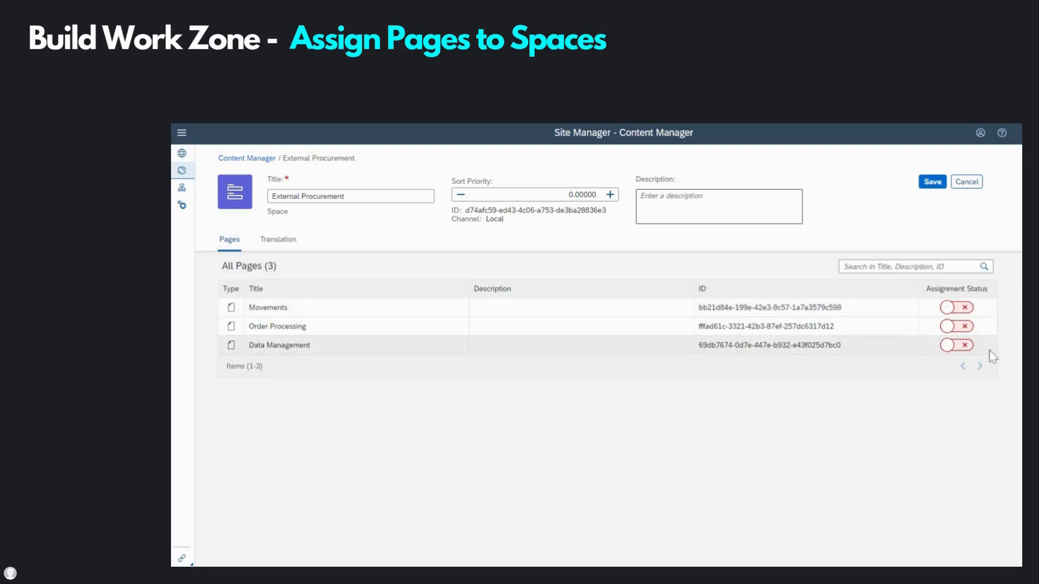
left_click(963, 347)
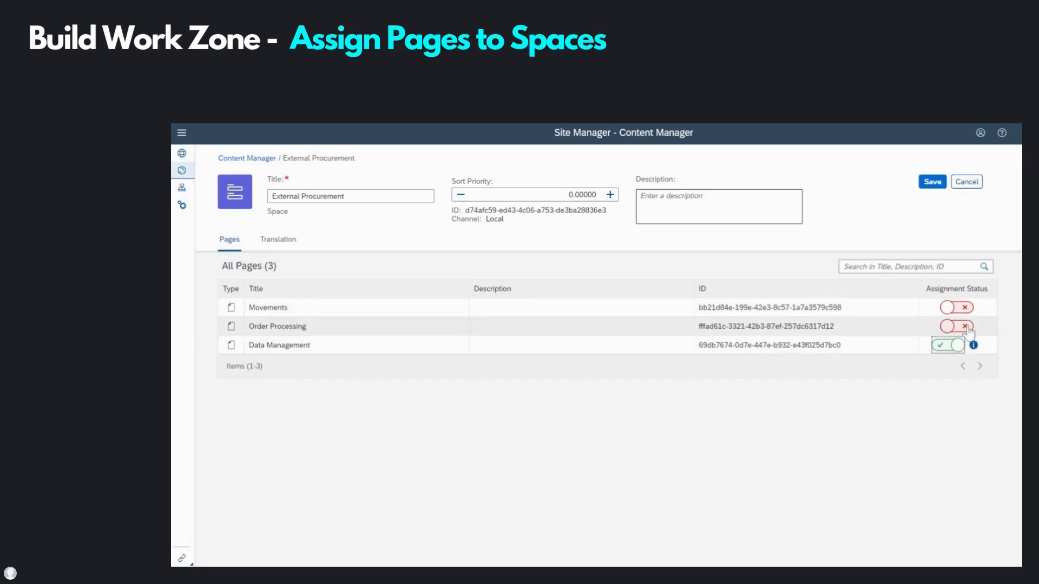
left_click(958, 326)
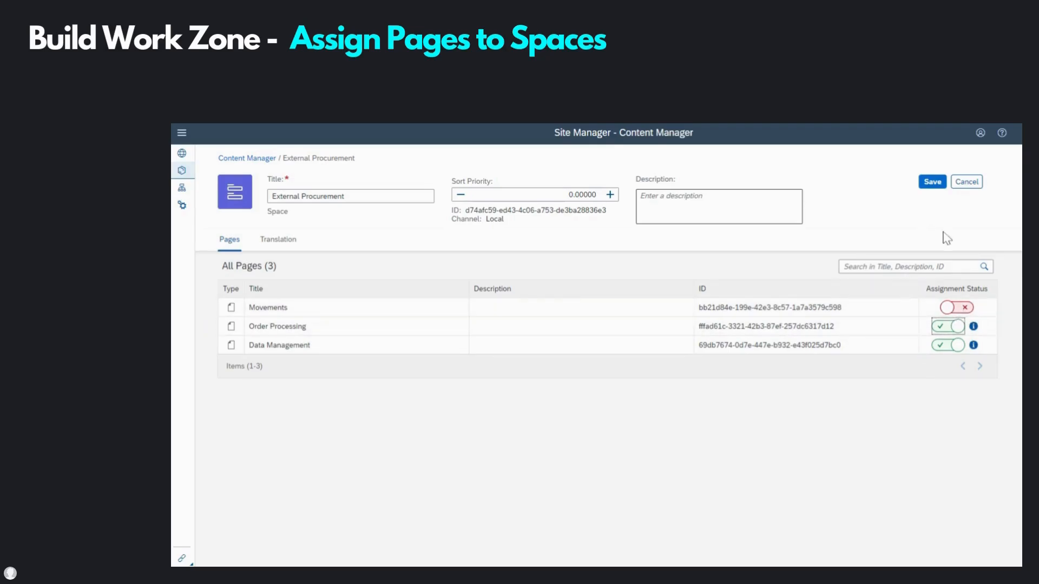
left_click(931, 187)
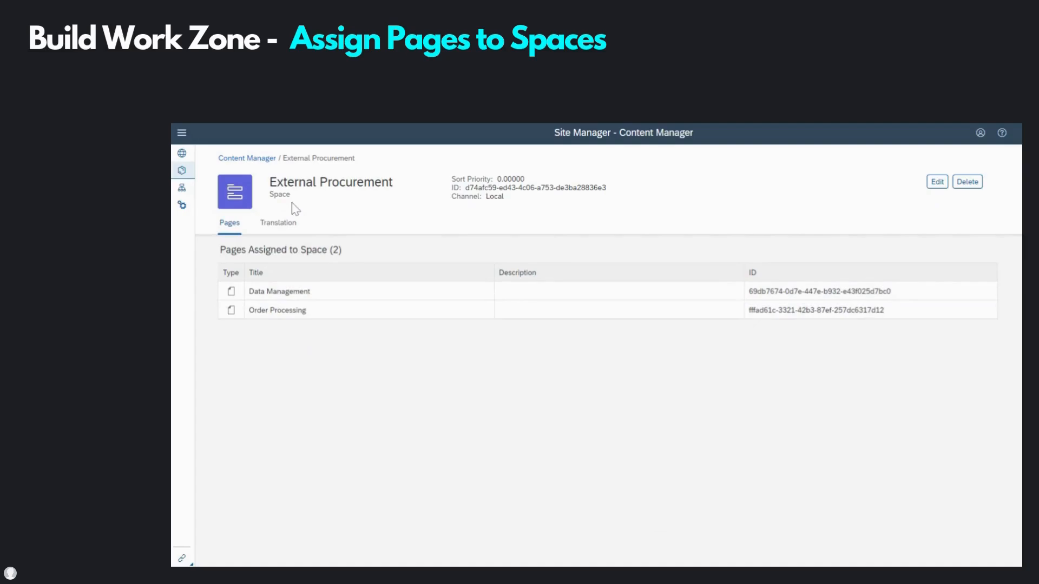
Edit the Goods Movement space to assign the Movements page to it, and save.
left_click(247, 158)
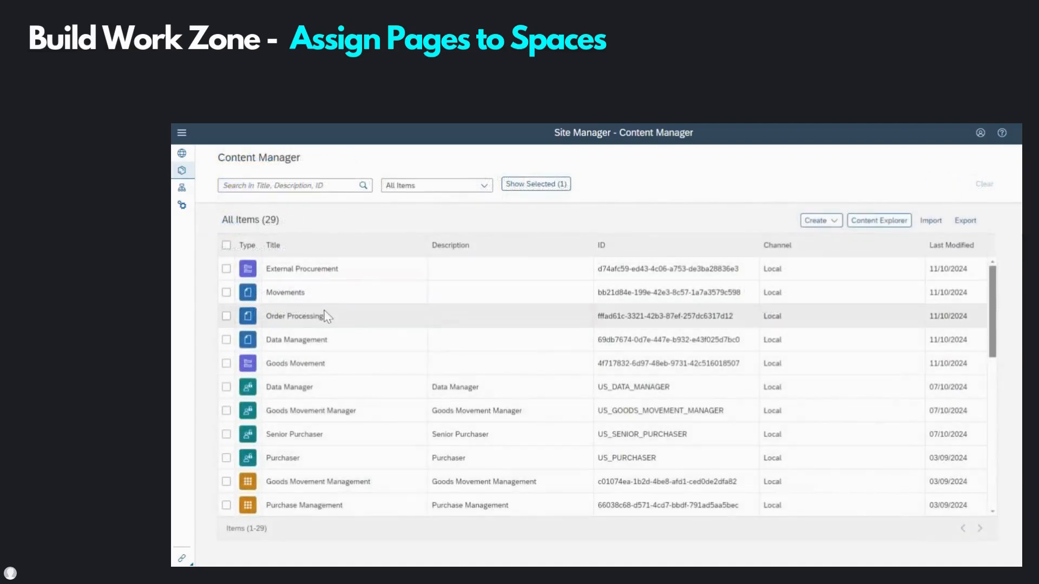
left_click(268, 366)
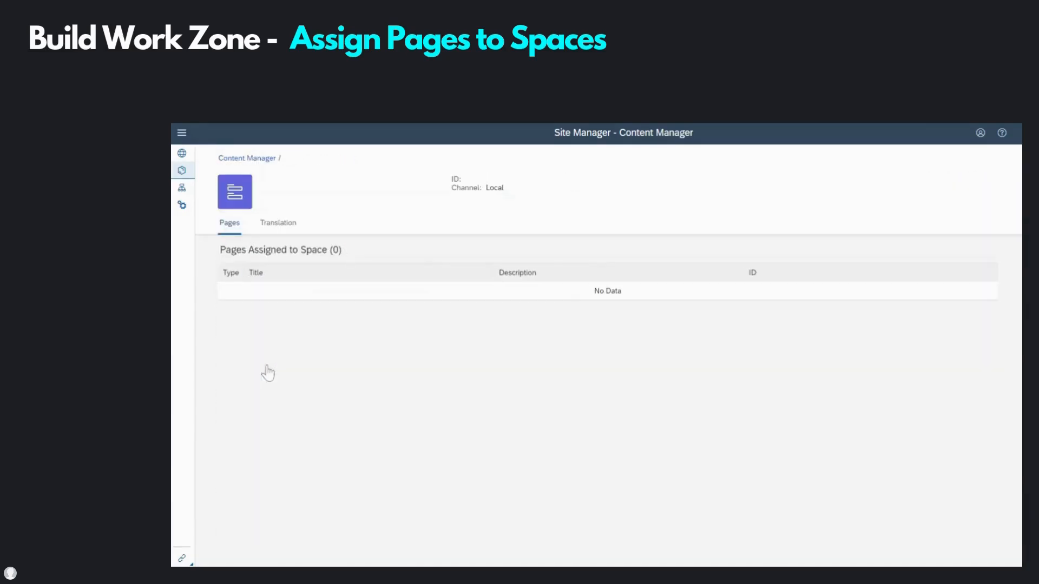
left_click(934, 180)
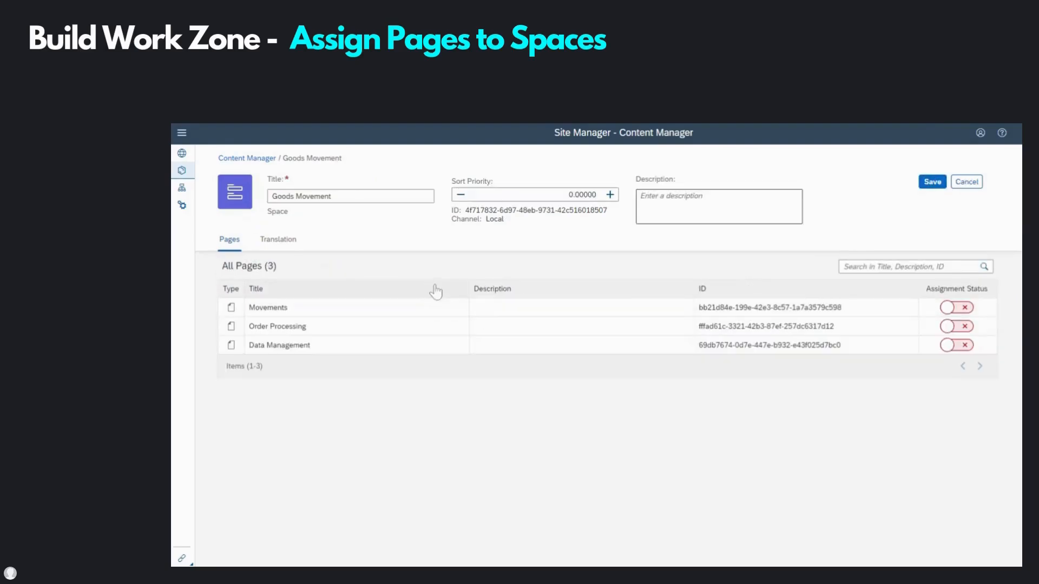
left_click(956, 308)
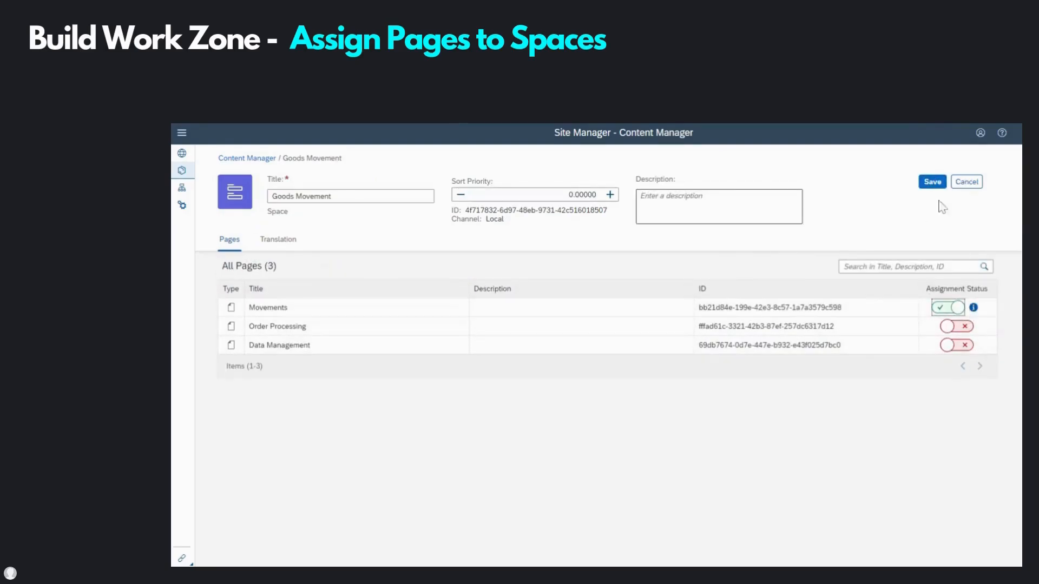
left_click(933, 182)
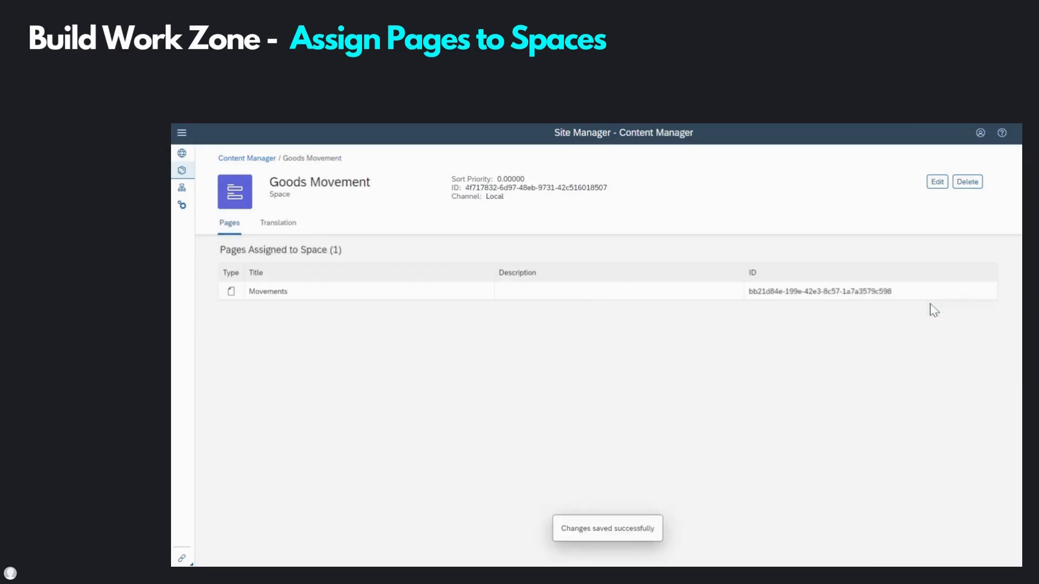
Open the Data Management page from the Content Manager for editing.
left_click(249, 158)
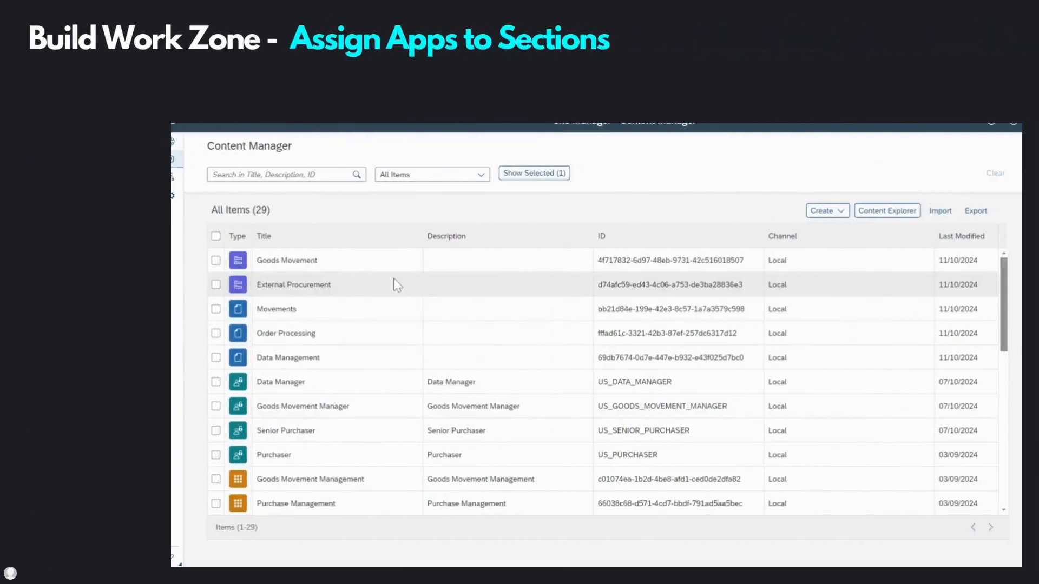
left_click(301, 367)
left_click(944, 169)
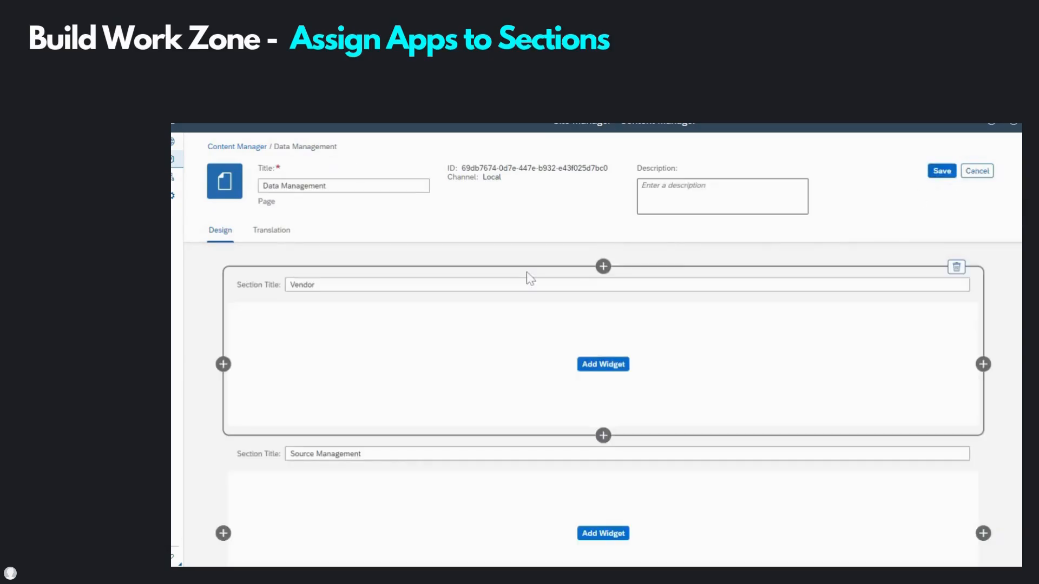
Add the Block Vendor, Change Vendor, Create Vendor, Vendor Display and Unblock Vendor tiles to the Vendor section and save the page.
scroll(424, 289, "down", 1)
scroll(344, 259, "up", 1)
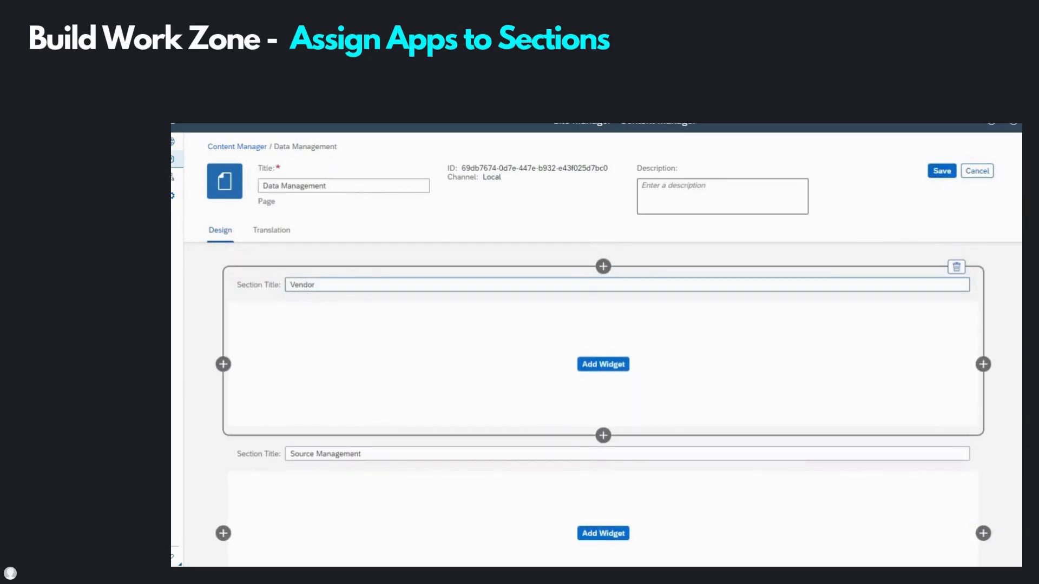
left_click(341, 285)
left_click(592, 368)
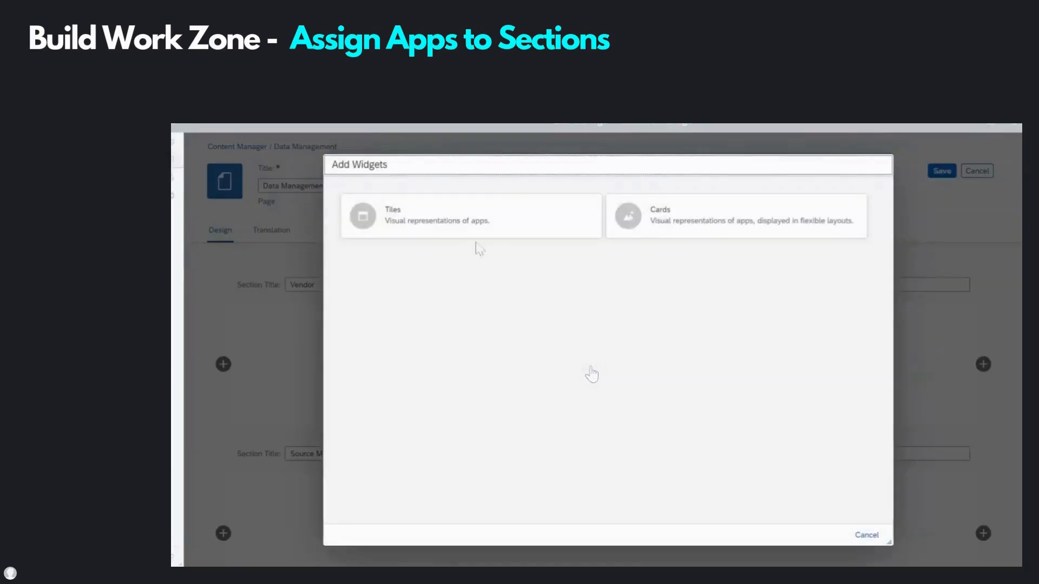
left_click(464, 230)
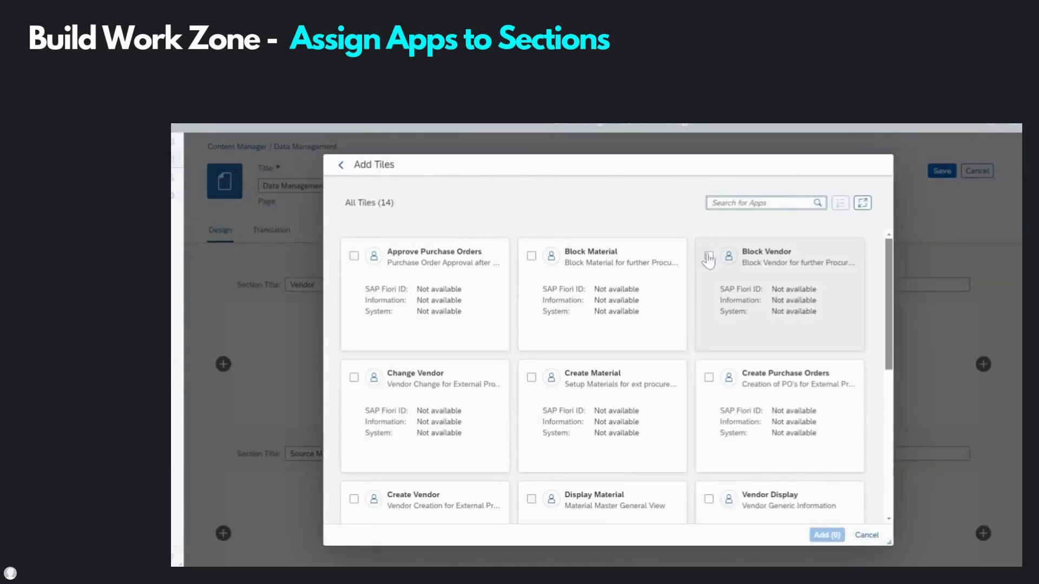
left_click(709, 257)
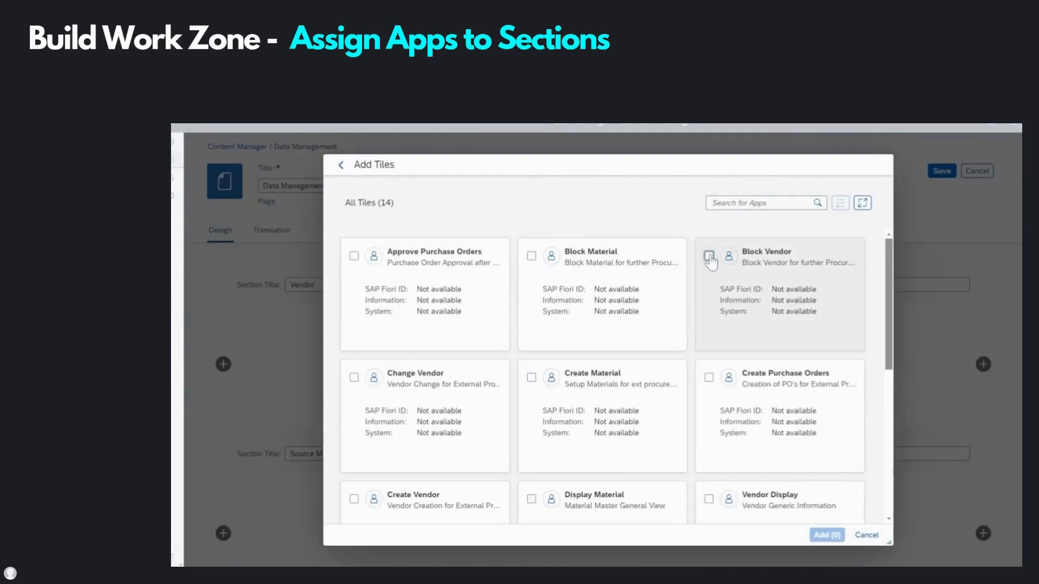
left_click(355, 378)
scroll(356, 384, "down", 1)
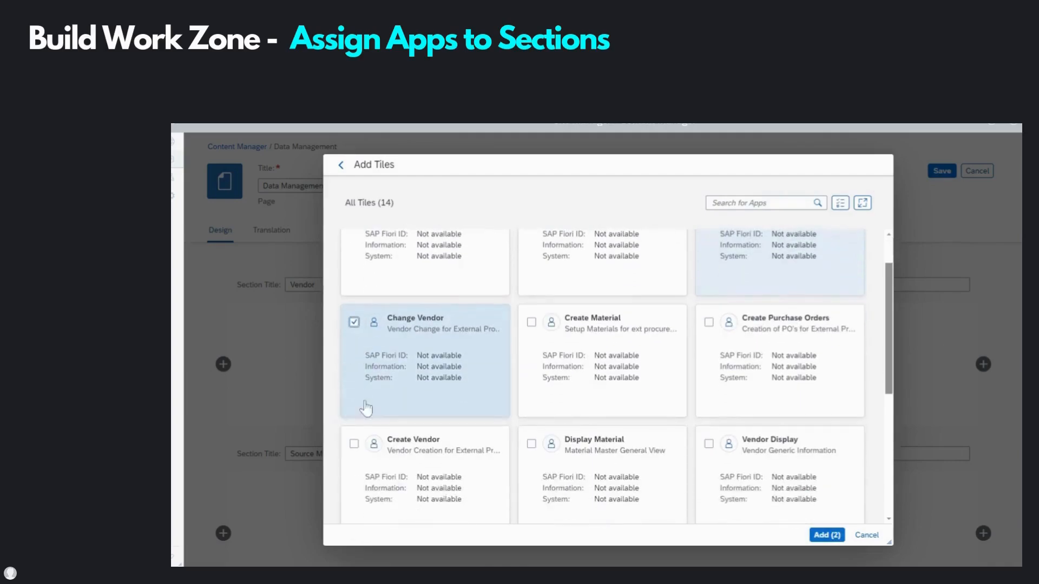
left_click(354, 443)
left_click(709, 445)
scroll(709, 449, "down", 3)
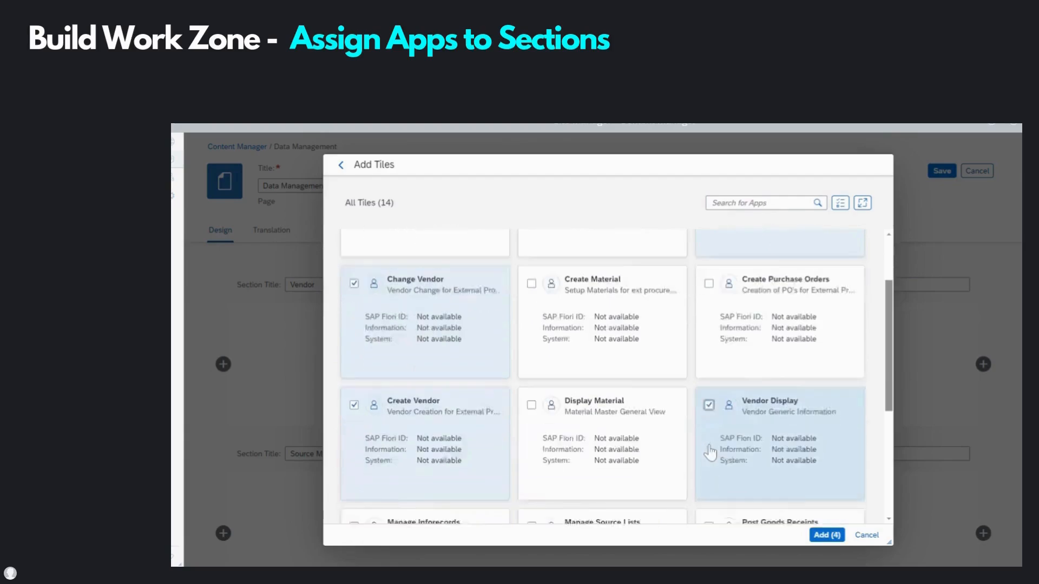
scroll(709, 452, "down", 1)
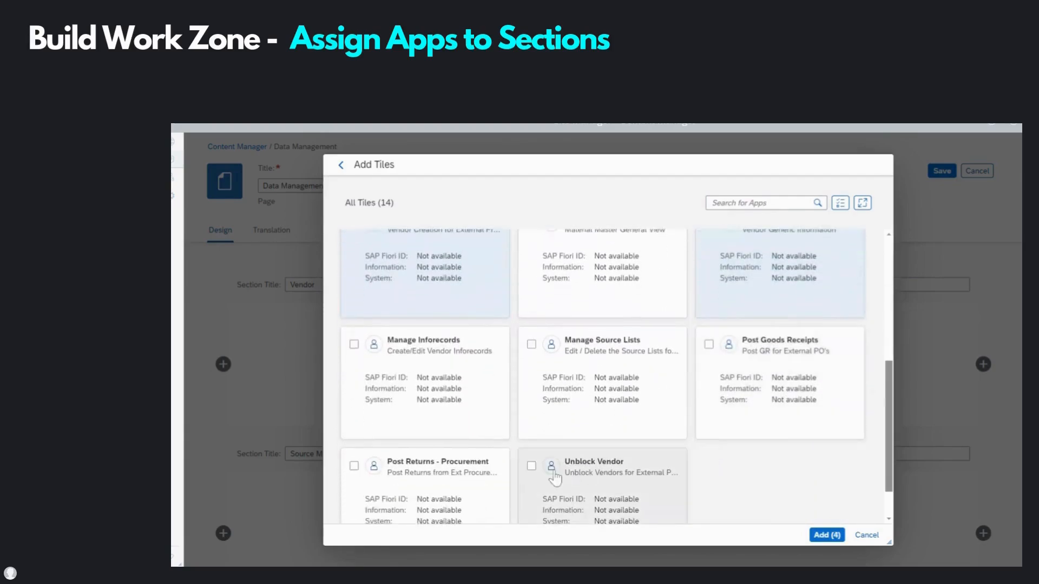
left_click(531, 466)
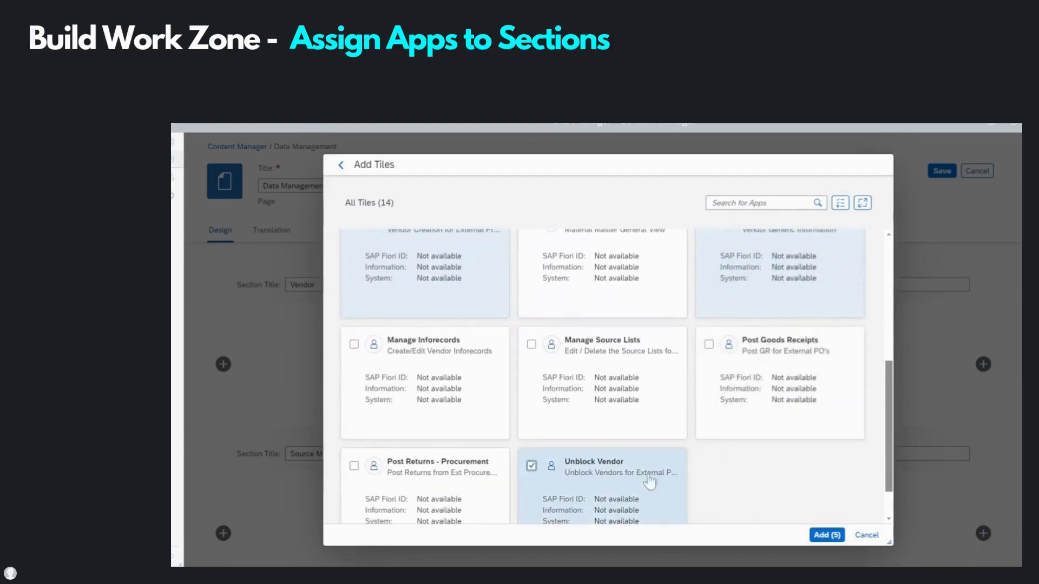
left_click(823, 536)
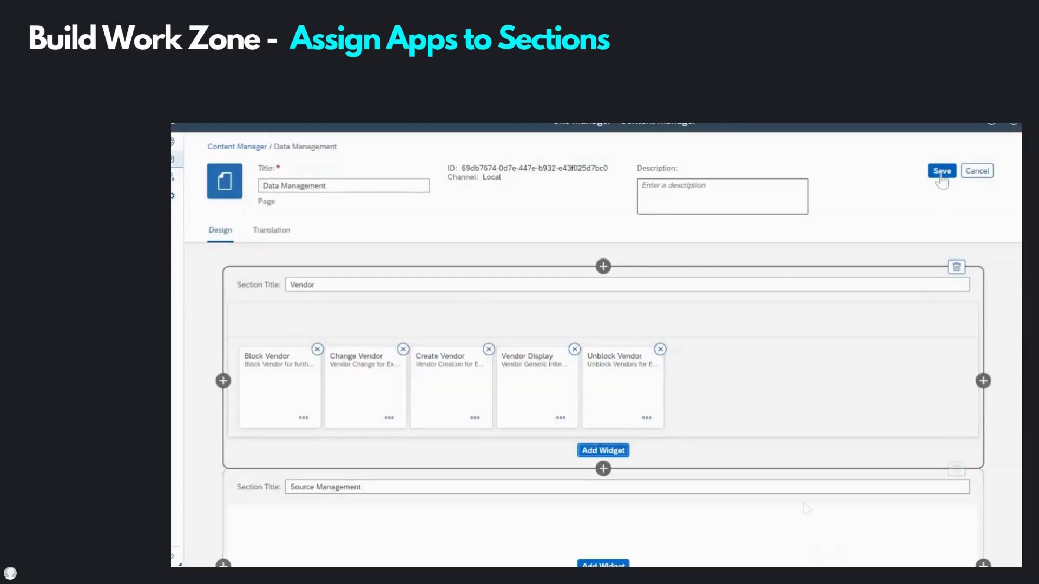
left_click(942, 172)
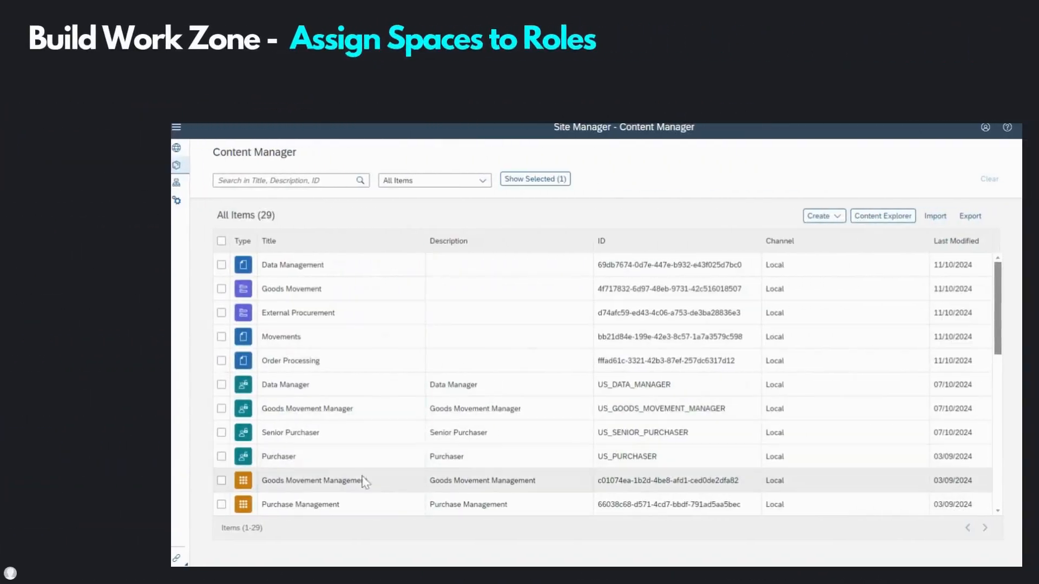
Edit the Senior Purchaser role to assign the External Procurement space to it, and save.
left_click(280, 437)
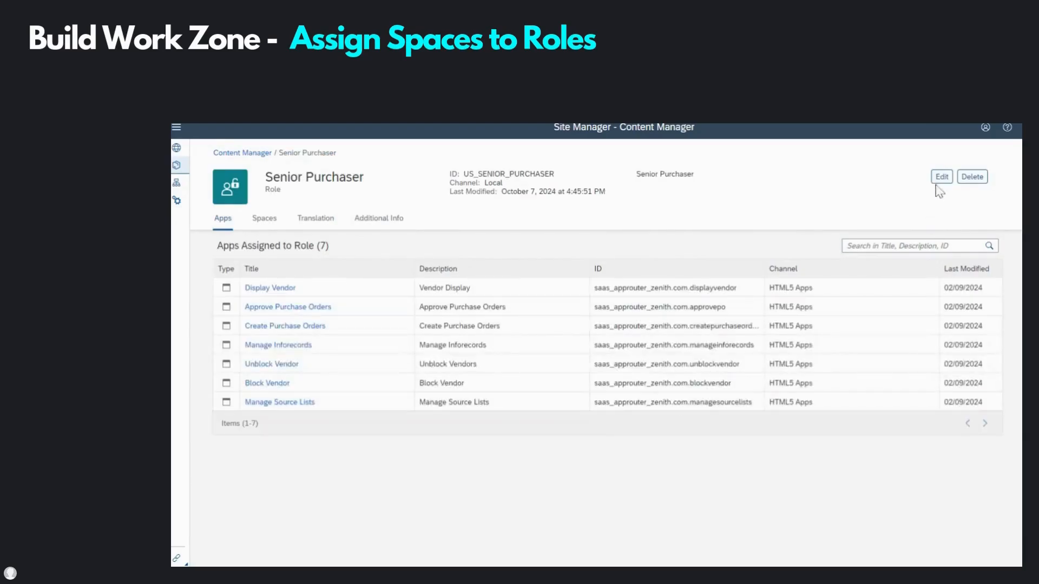
left_click(939, 179)
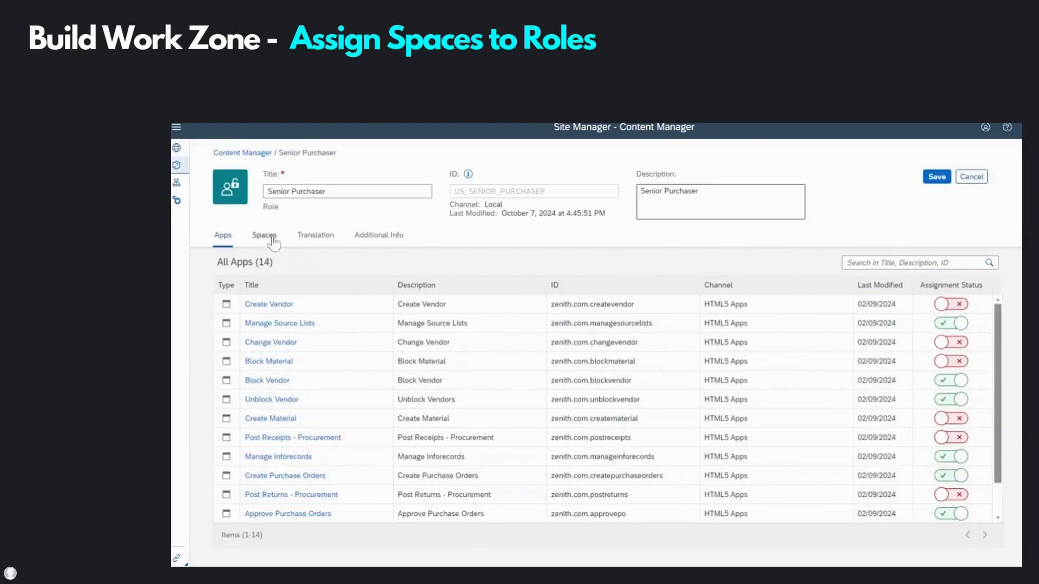
left_click(264, 235)
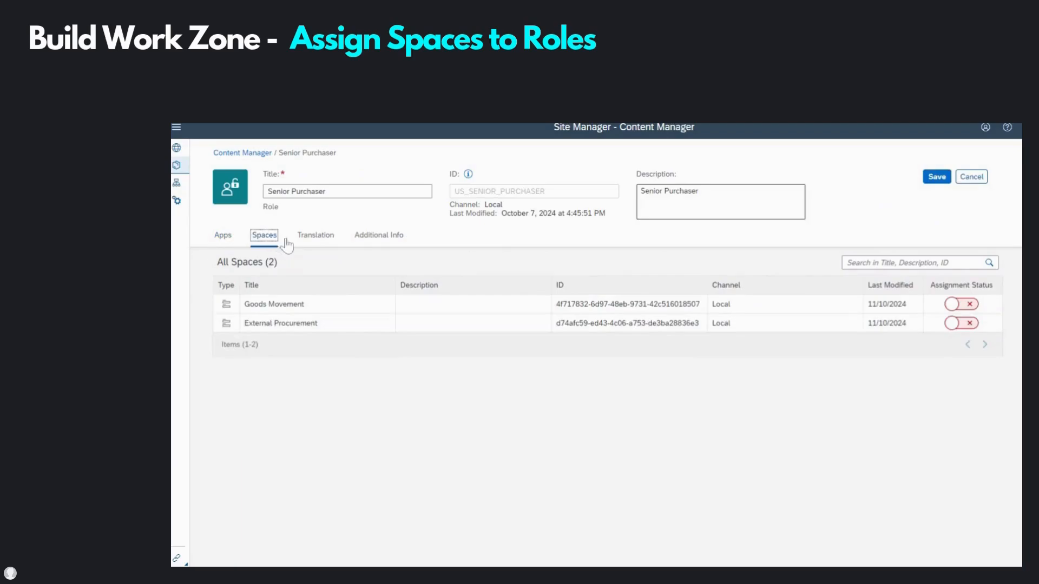
left_click(971, 325)
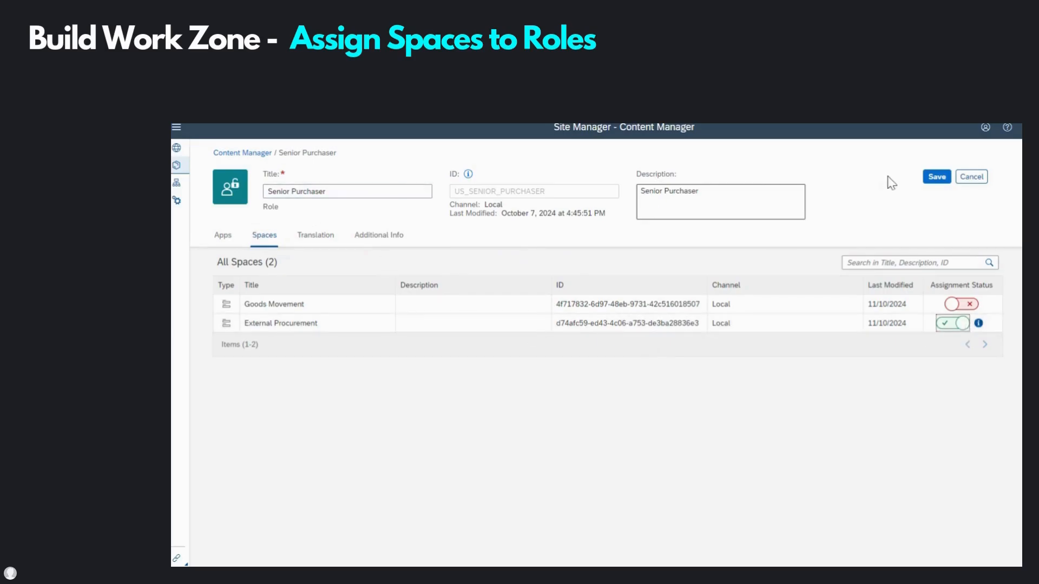
left_click(938, 179)
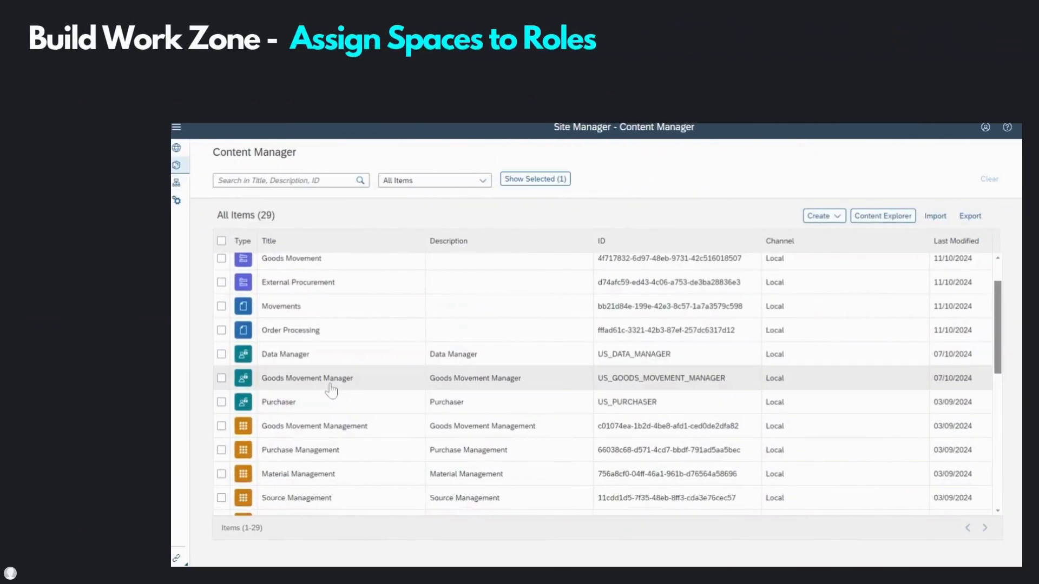
Edit the Goods Movement Manager role to assign the Goods Movement and External Procurement spaces to it, and save.
left_click(330, 386)
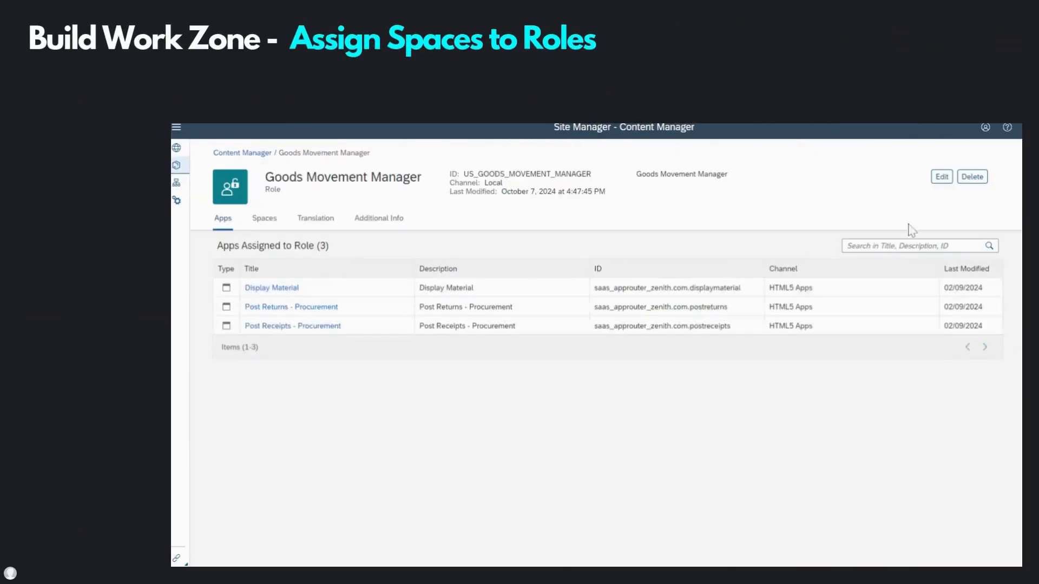
left_click(941, 179)
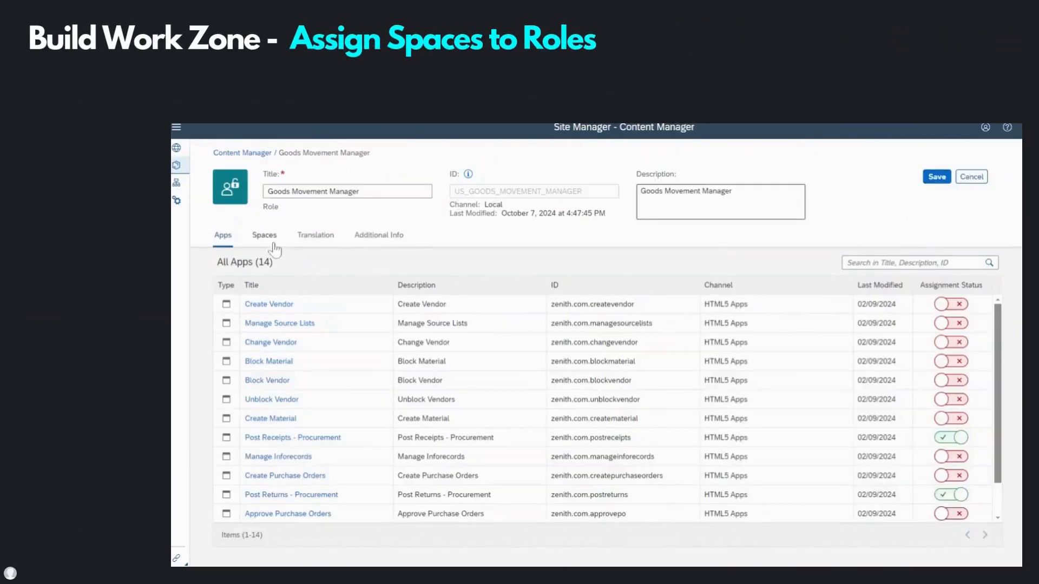
left_click(264, 235)
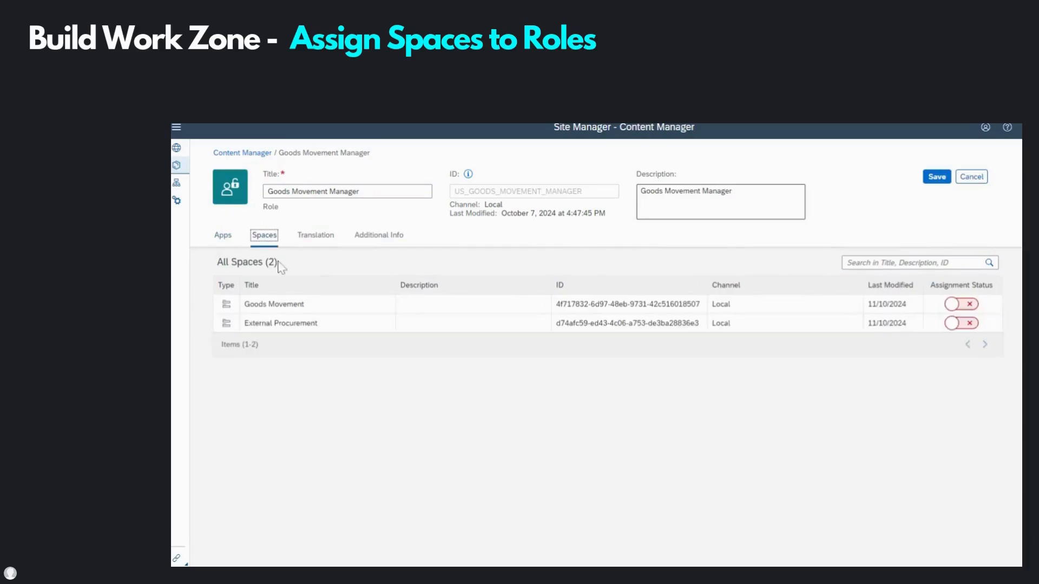
left_click(961, 304)
left_click(962, 323)
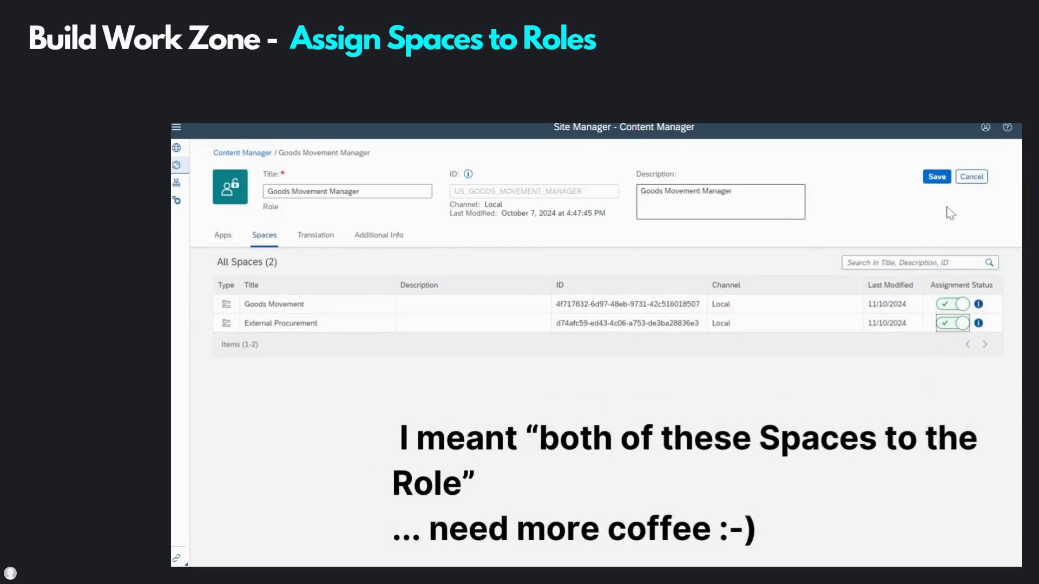
left_click(935, 184)
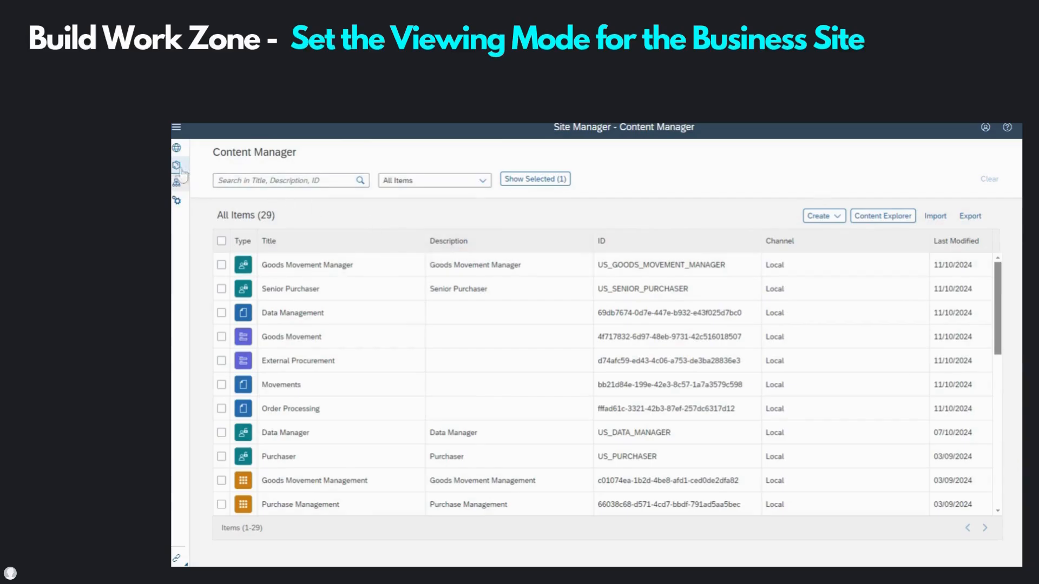
Set the view mode of DroneDevSite to Spaces and Pages - New Experience in its site settings, and save.
left_click(178, 150)
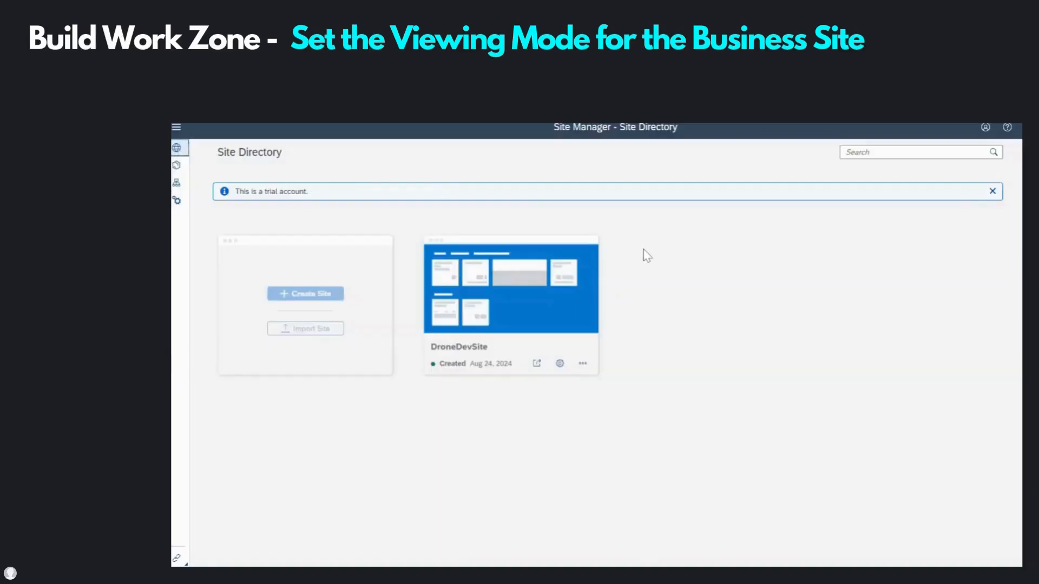
left_click(560, 364)
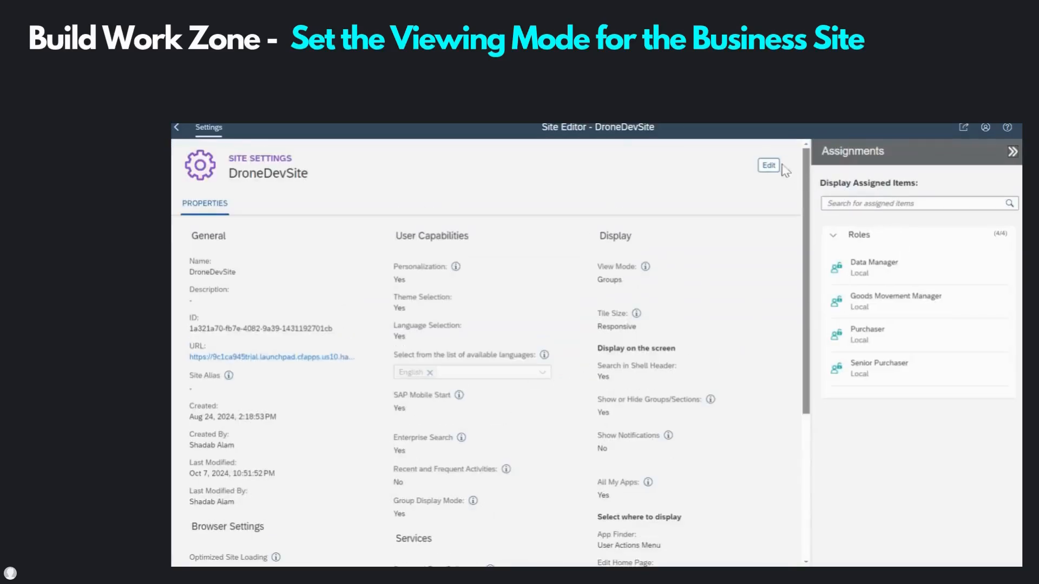
left_click(769, 166)
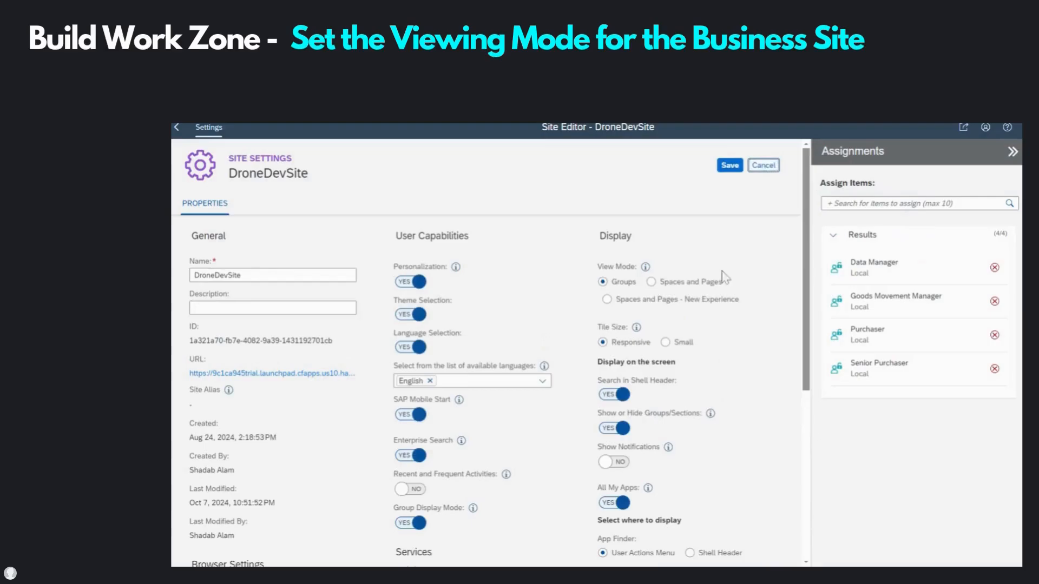
left_click(606, 300)
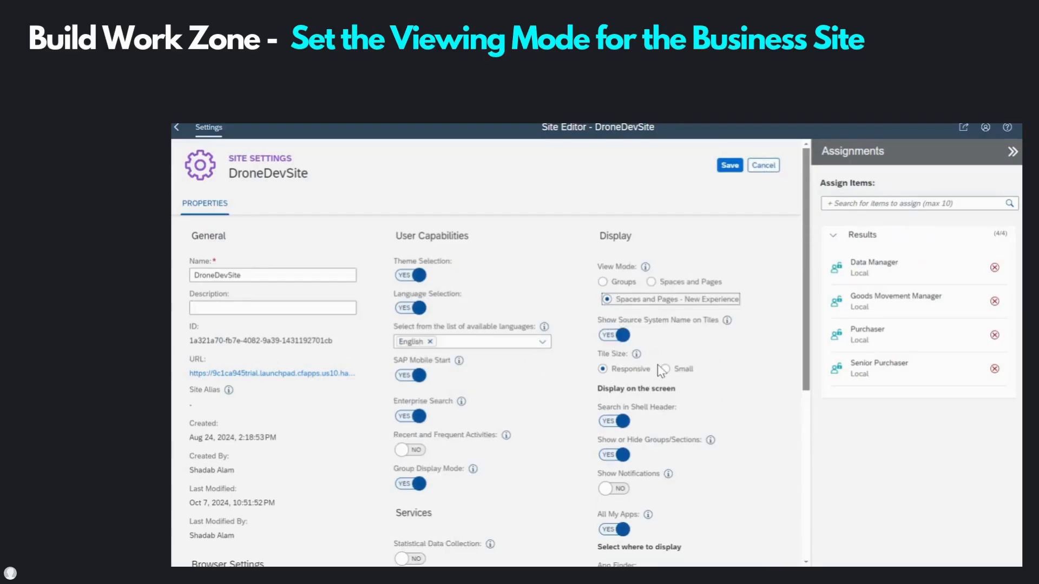
left_click(727, 166)
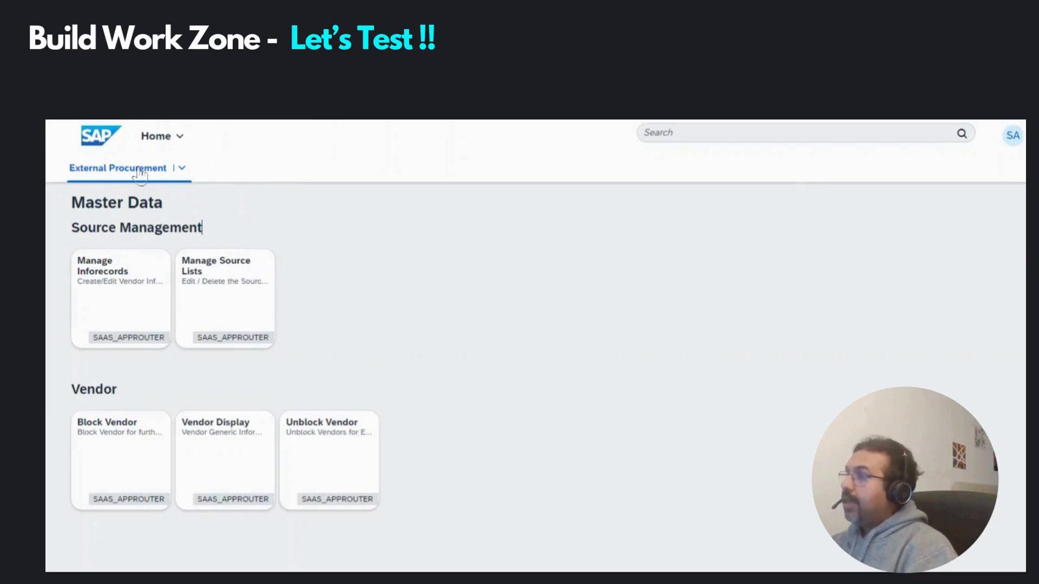
On the launched site, check the pages of the External Procurement space and the section headings on the Master Data page.
left_click(181, 169)
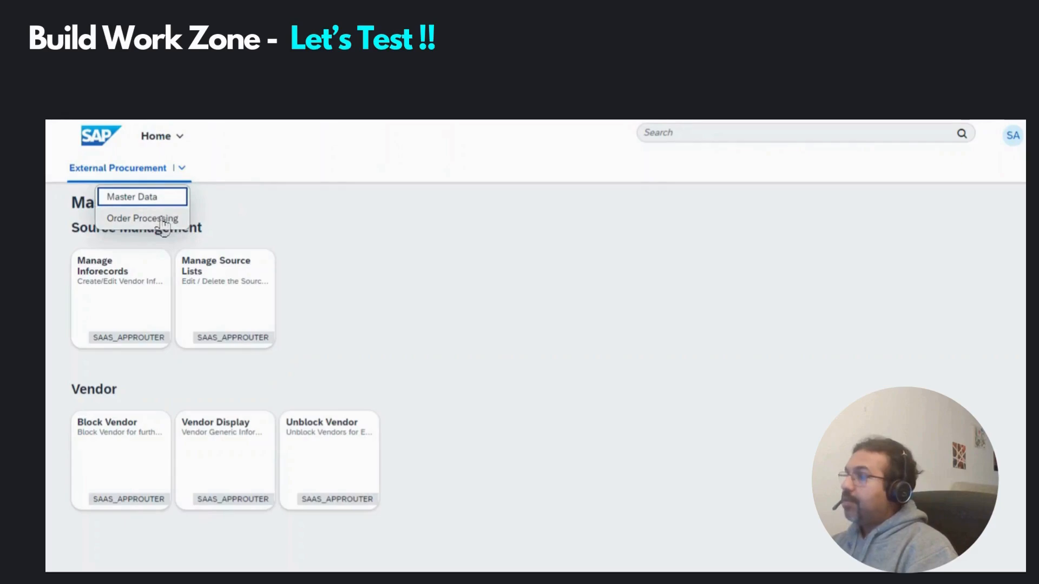
left_click(398, 234)
left_click_drag(72, 202, 184, 215)
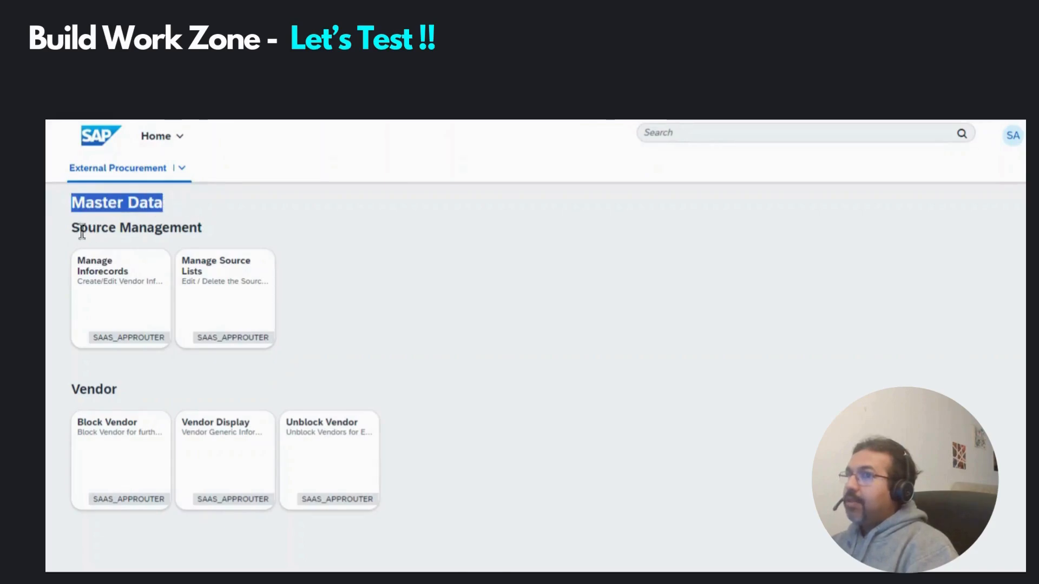
left_click_drag(78, 231, 186, 243)
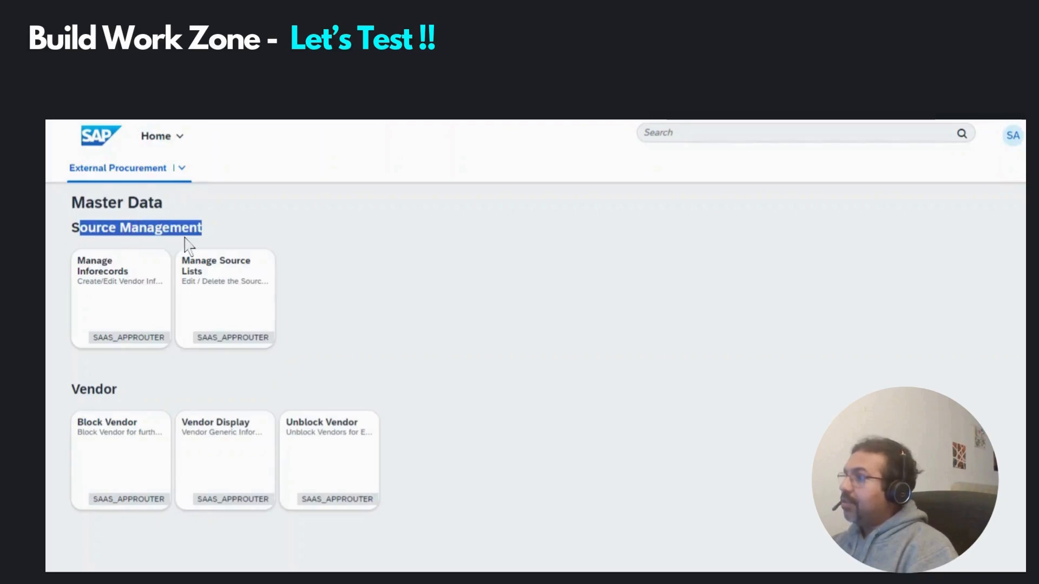
left_click_drag(104, 390, 148, 404)
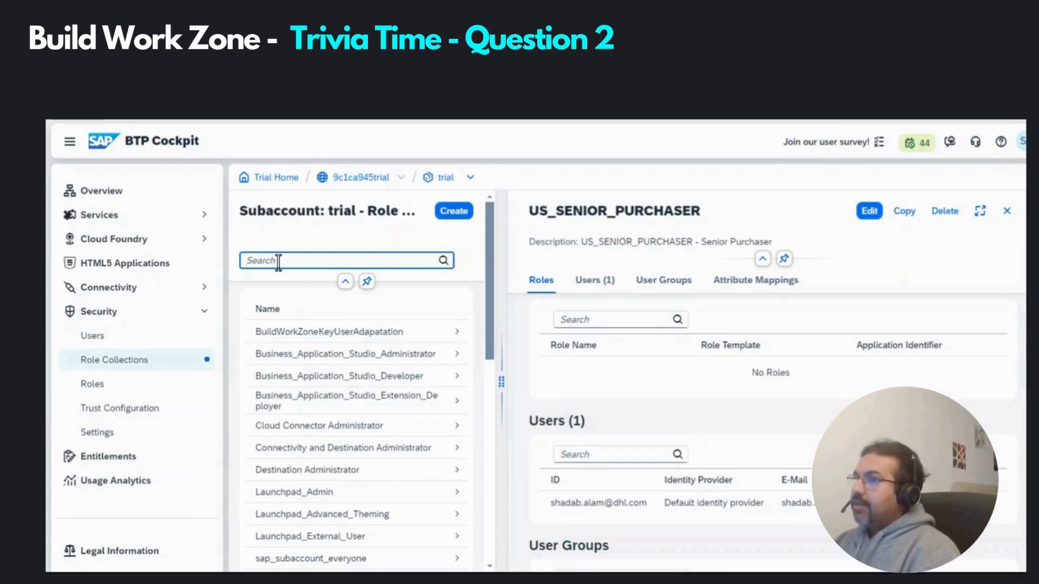
In BTP Cockpit, find the US_GOODS_MOVEMENT_MANAGER role collection with "goods", add the user's e-mail as user ID with the default identity provider, and save.
type("goods")
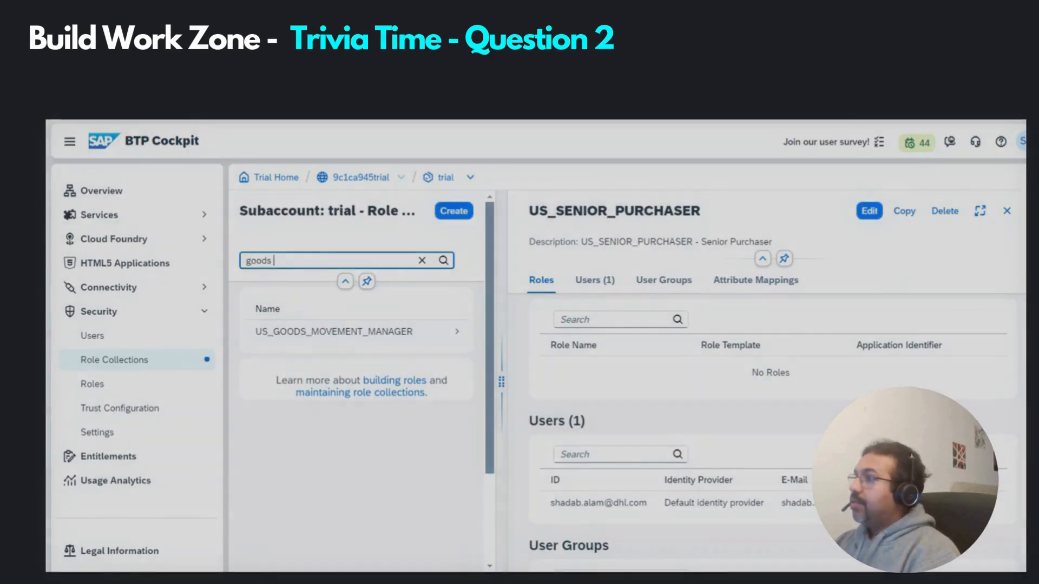
left_click(312, 332)
left_click(868, 211)
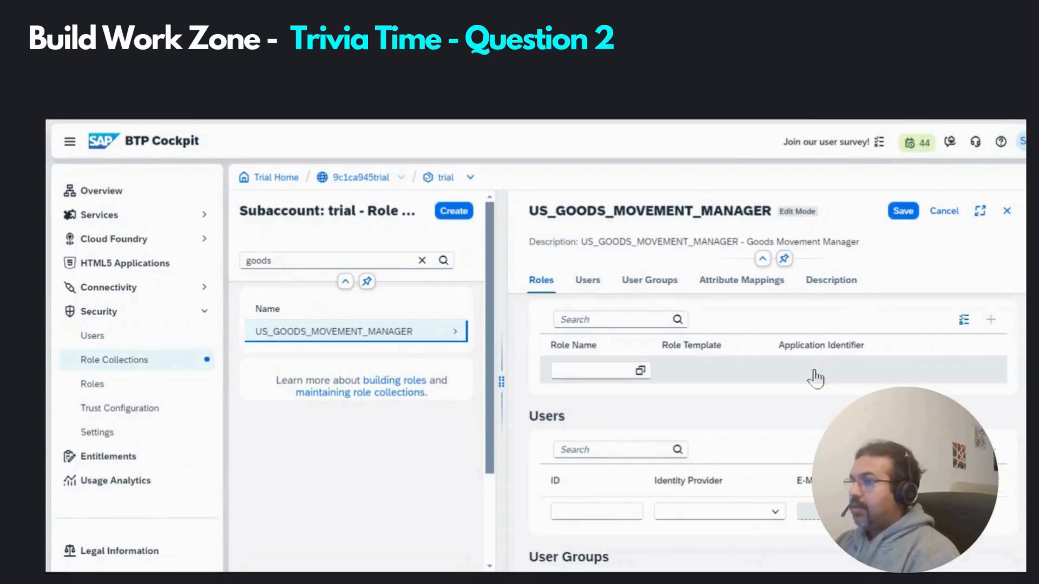
scroll(816, 379, "down", 2)
left_click(596, 444)
type("shada")
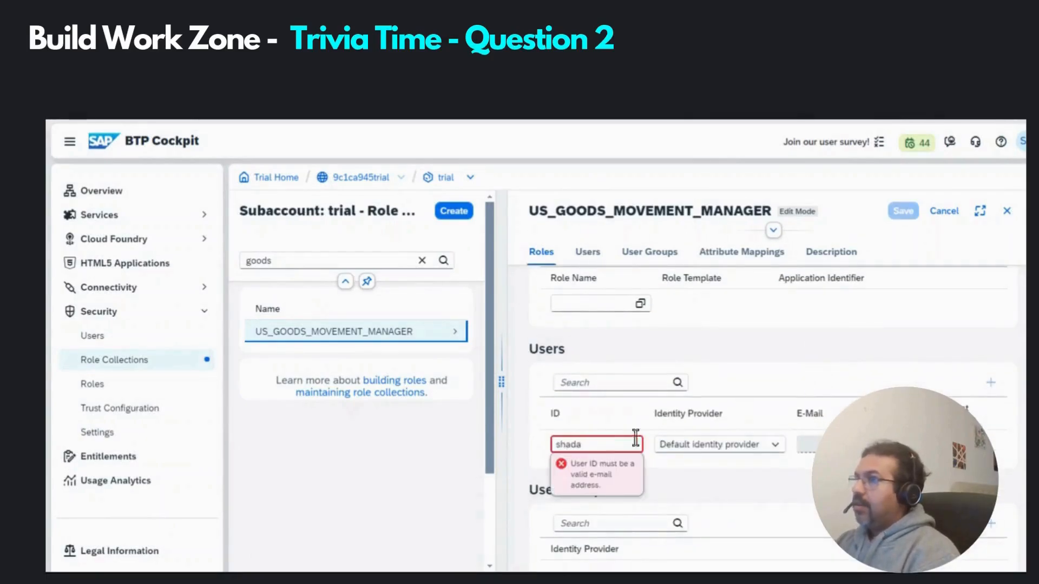
left_click(612, 487)
left_click(904, 211)
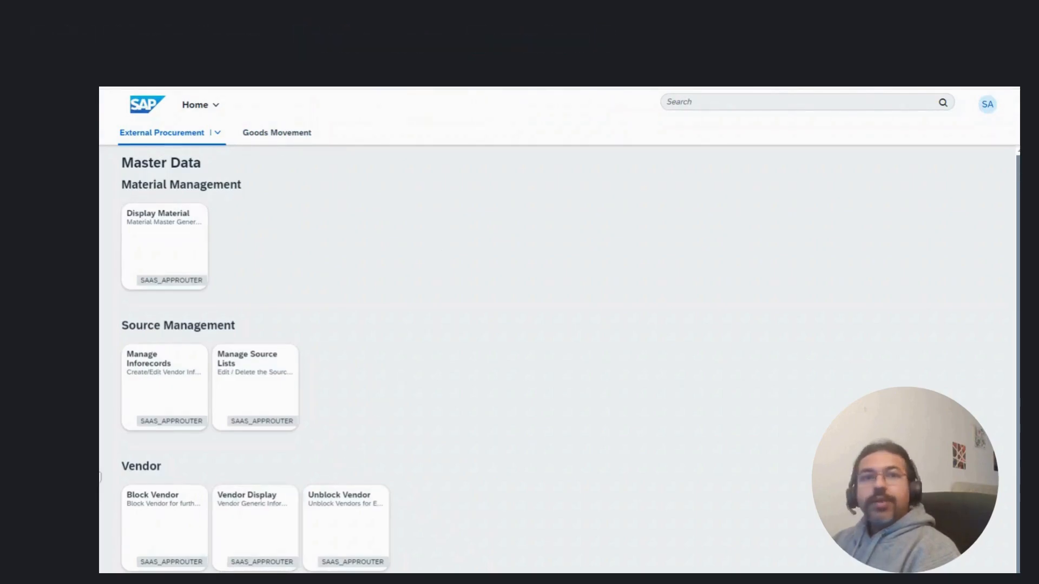
Return to the launched site and examine the Vendor section of the Master Data page.
left_click_drag(129, 465, 162, 467)
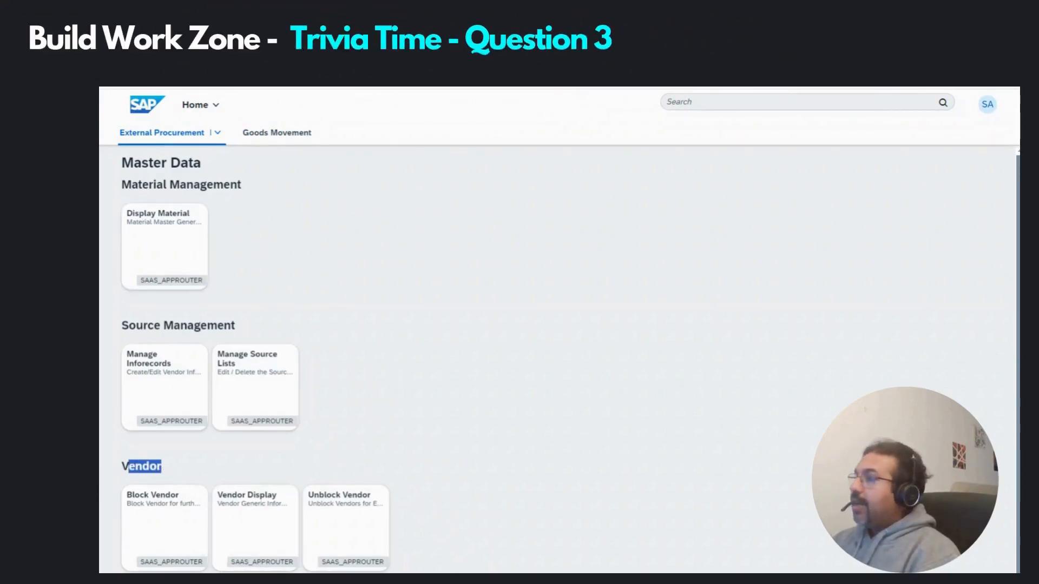